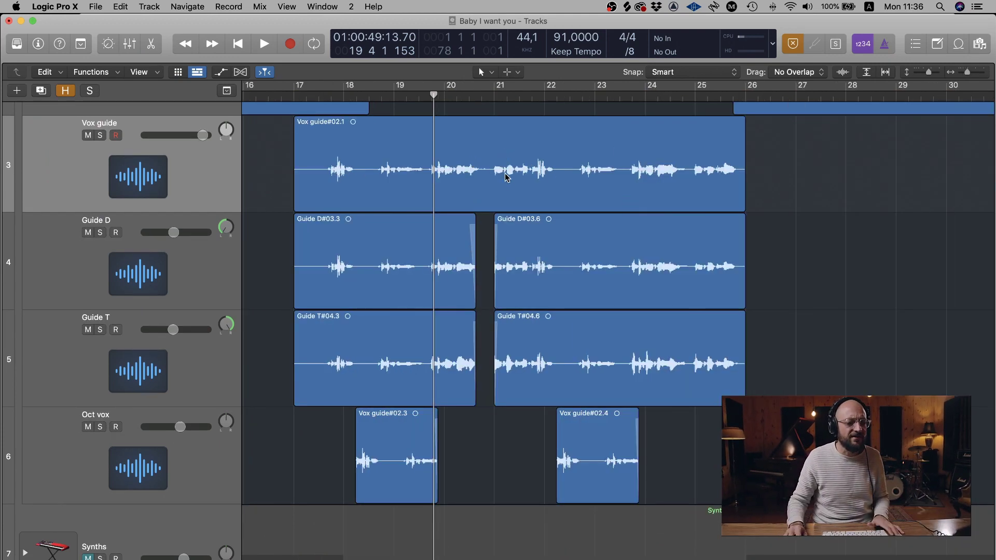
Open the Vox guide region in the audio editor to view its waveform, and close the editor again
{"action": "left_click", "coordinate": [506, 175]}
{"action": "double_click", "coordinate": [505, 172]}
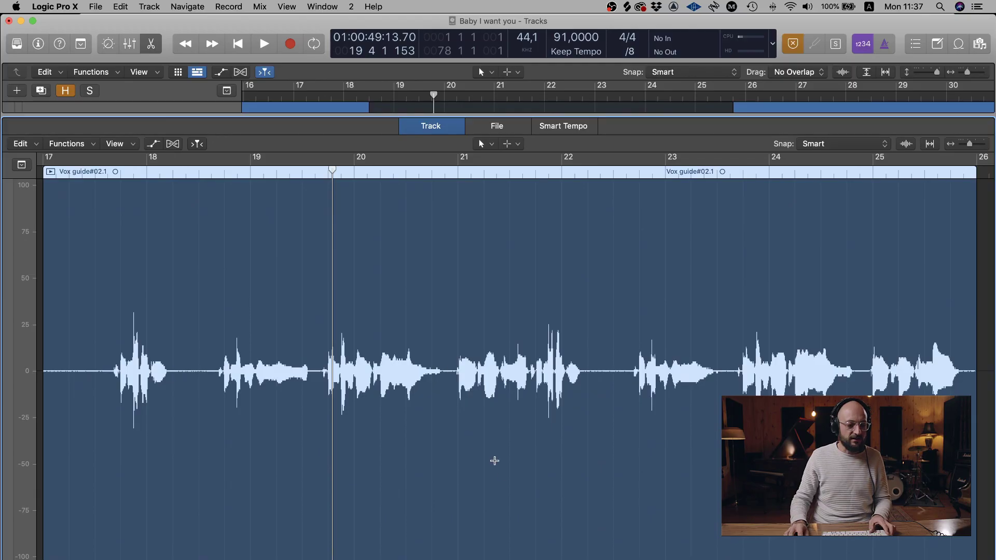
{"action": "key", "text": "x"}
{"action": "key", "text": "x"}
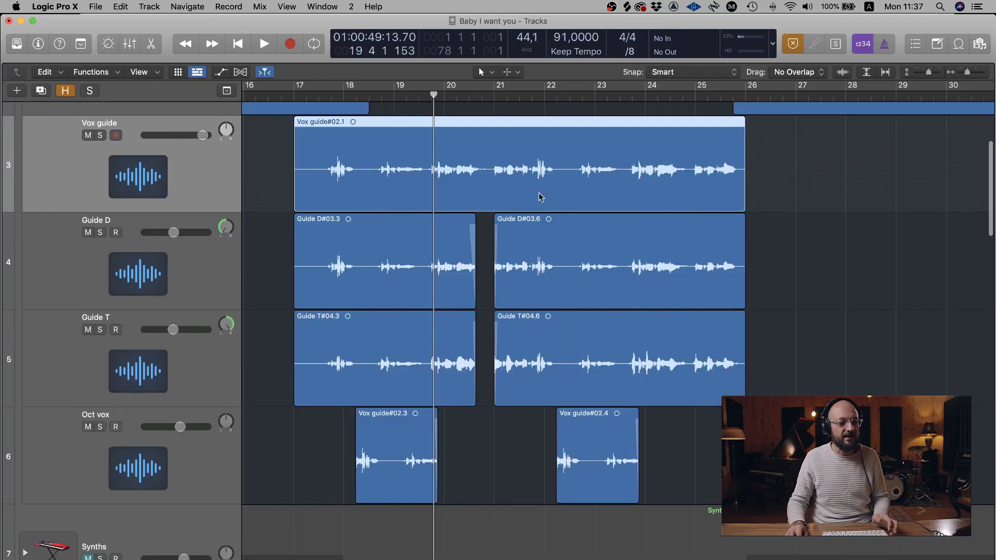
Set the Left Click Tool to the Pointer Tool and deselect the Vox guide region
{"action": "left_click", "coordinate": [486, 72]}
{"action": "left_click", "coordinate": [439, 78]}
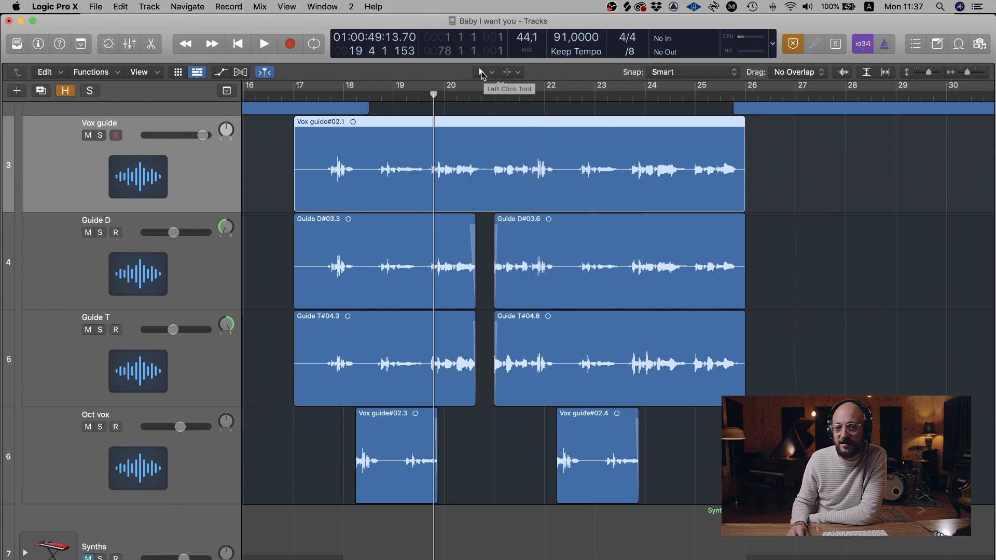
{"action": "left_click", "coordinate": [490, 75]}
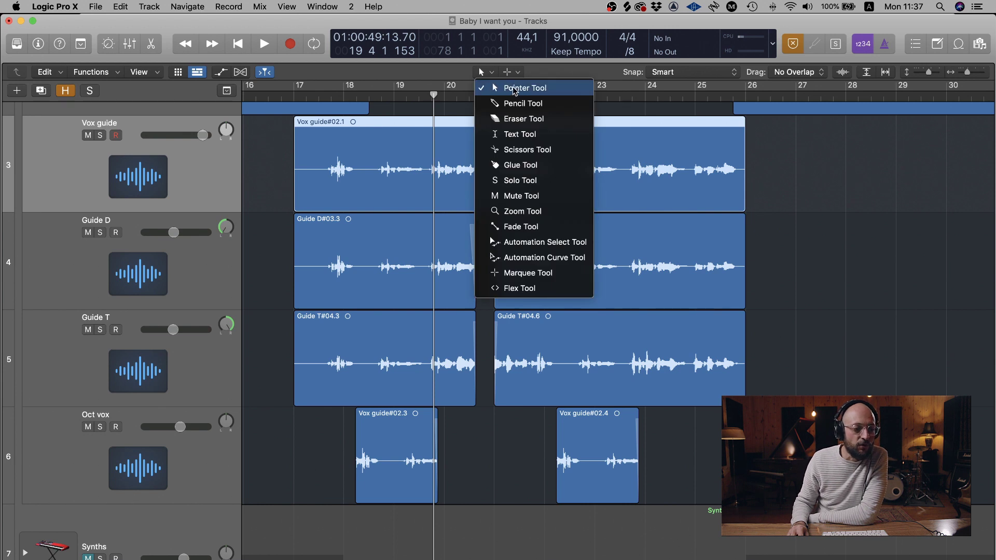
{"action": "left_click", "coordinate": [518, 86]}
{"action": "left_click", "coordinate": [770, 159]}
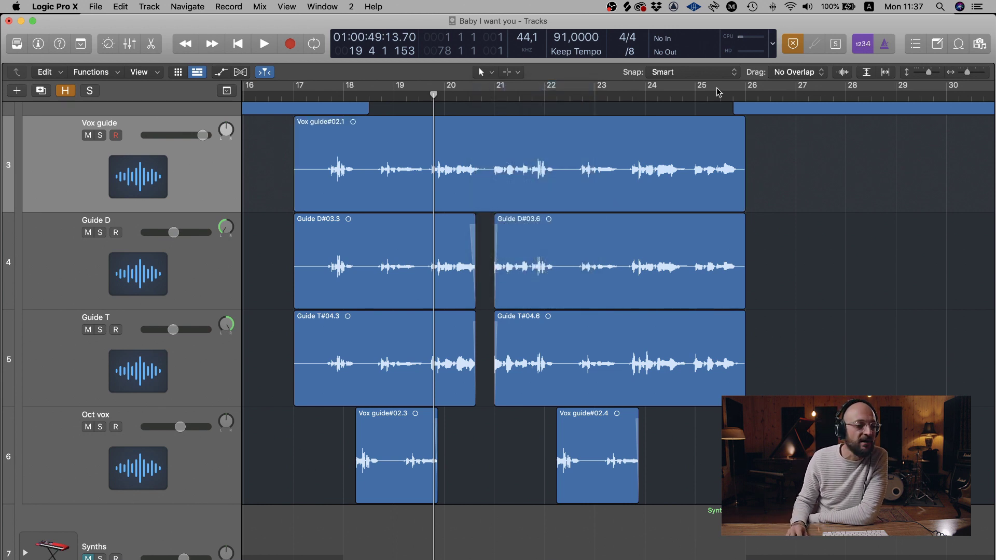
Examine the tool choices for the secondary click tool in the Tracks area without changing the assignment
{"action": "left_click", "coordinate": [518, 73]}
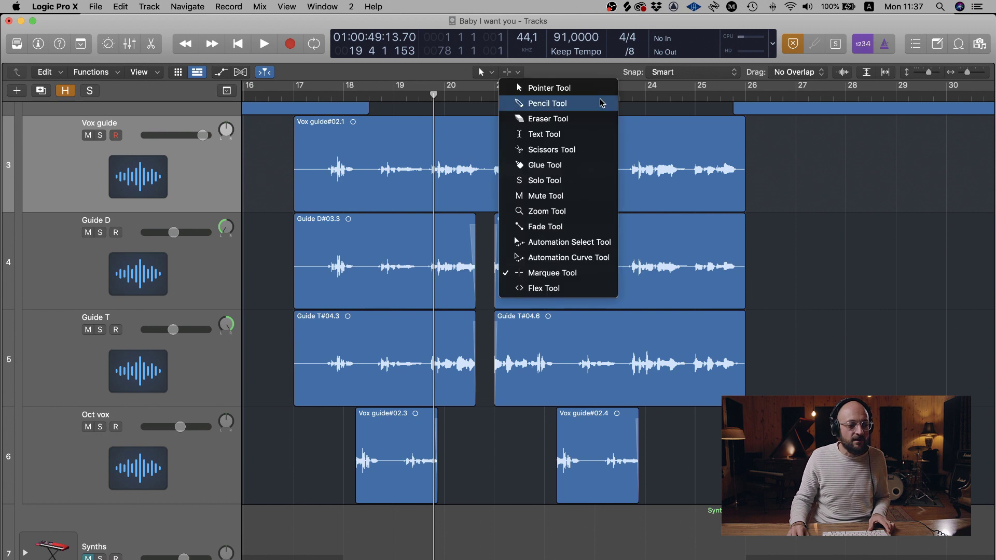
{"action": "left_click", "coordinate": [544, 73]}
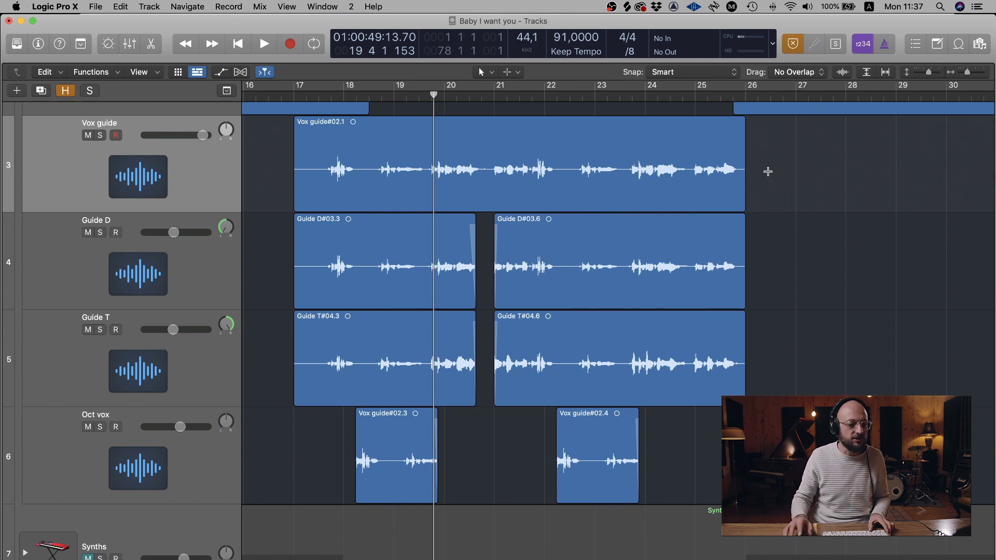
{"action": "left_click", "coordinate": [510, 72]}
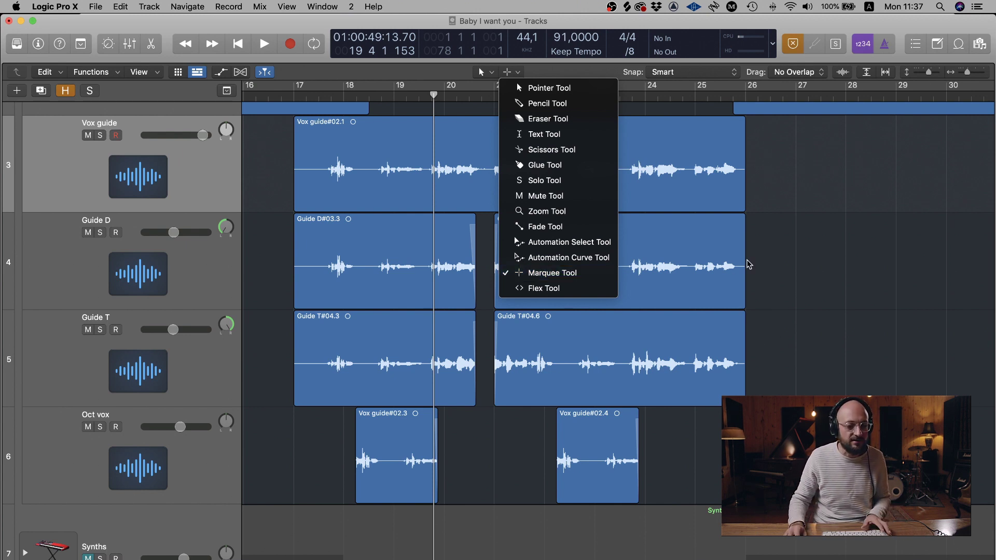
{"action": "left_click", "coordinate": [518, 72]}
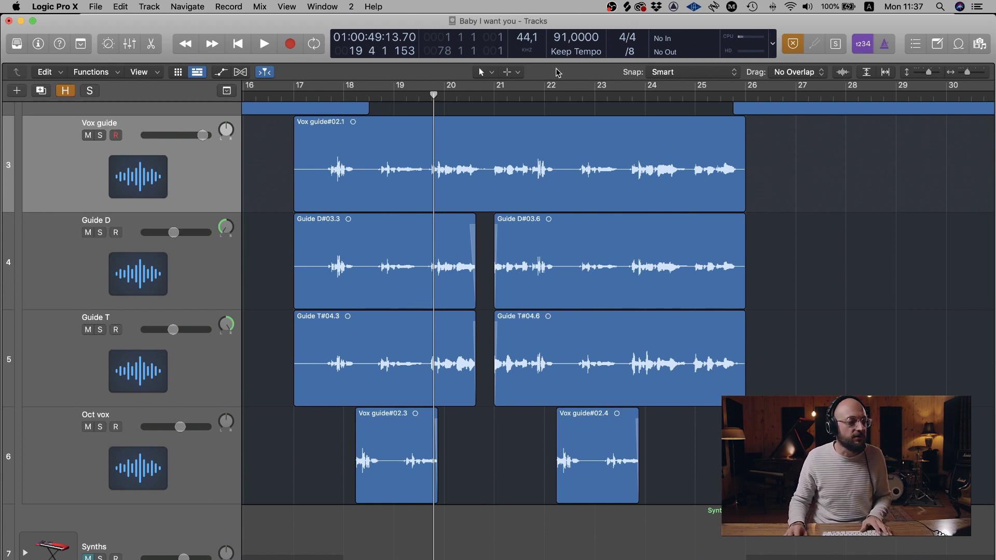
Set the Right Mouse Button editing preference to Is Assignable to a Tool and examine the tool choices for the third click tool
{"action": "left_click", "coordinate": [52, 6]}
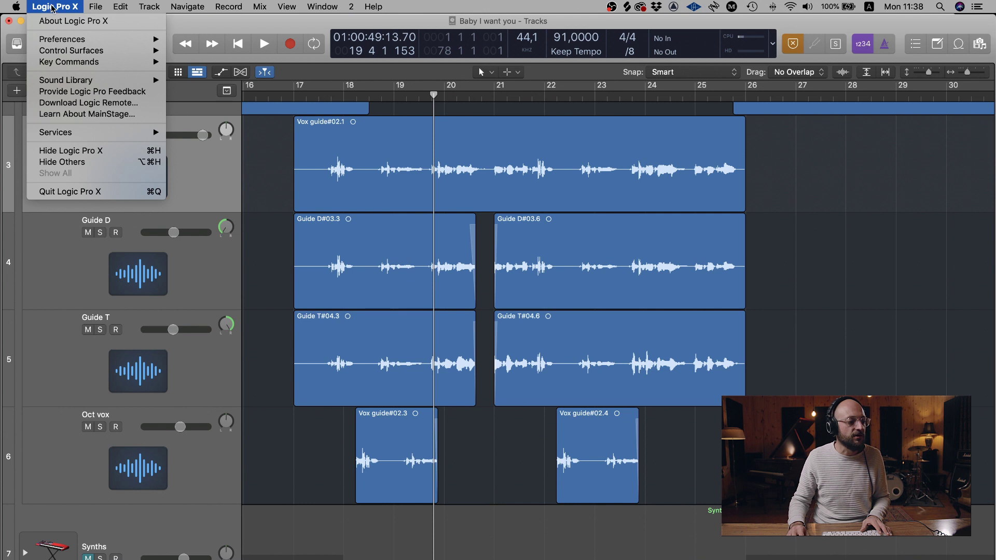
{"action": "mouse_move", "coordinate": [126, 41]}
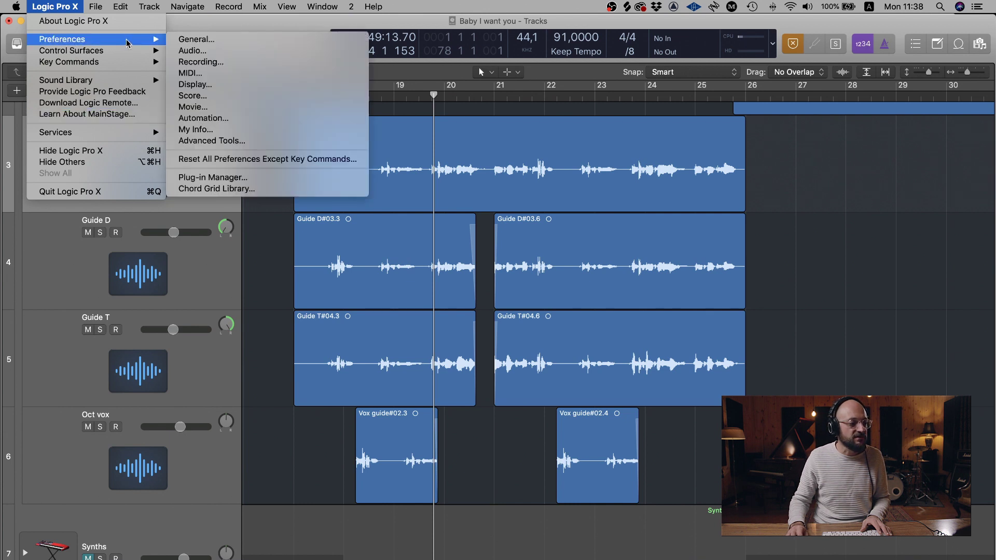
{"action": "left_click", "coordinate": [202, 41]}
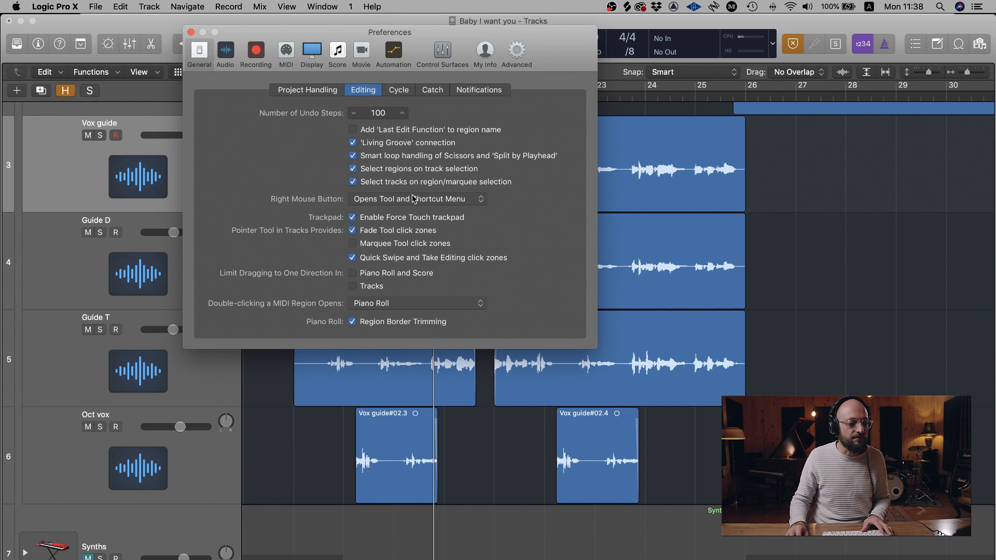
{"action": "left_click", "coordinate": [396, 201]}
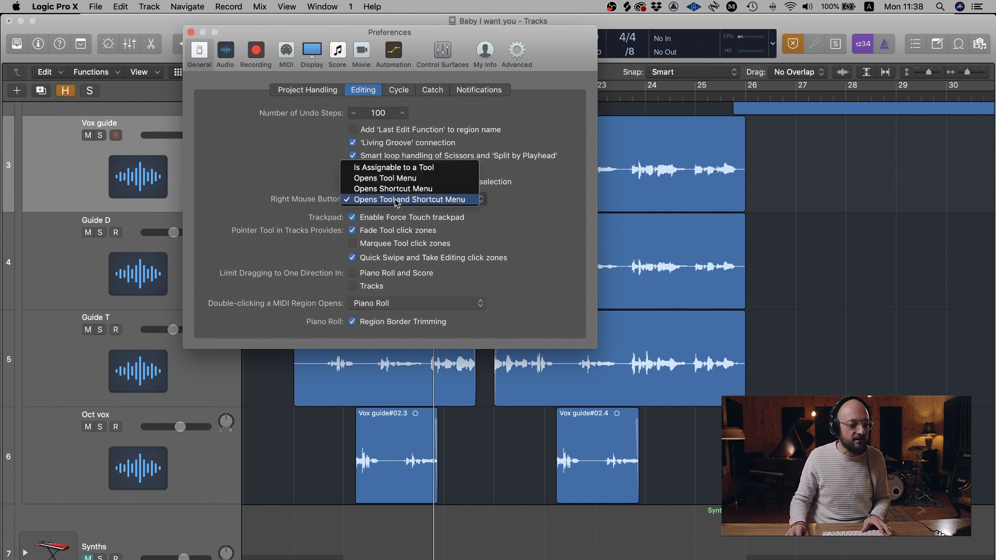
{"action": "left_click", "coordinate": [396, 168]}
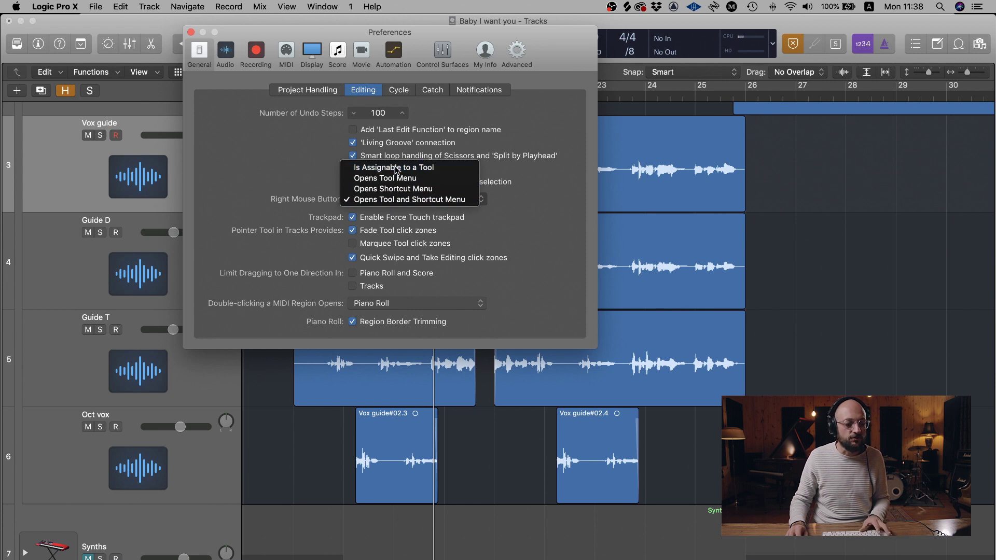
{"action": "left_click", "coordinate": [189, 33]}
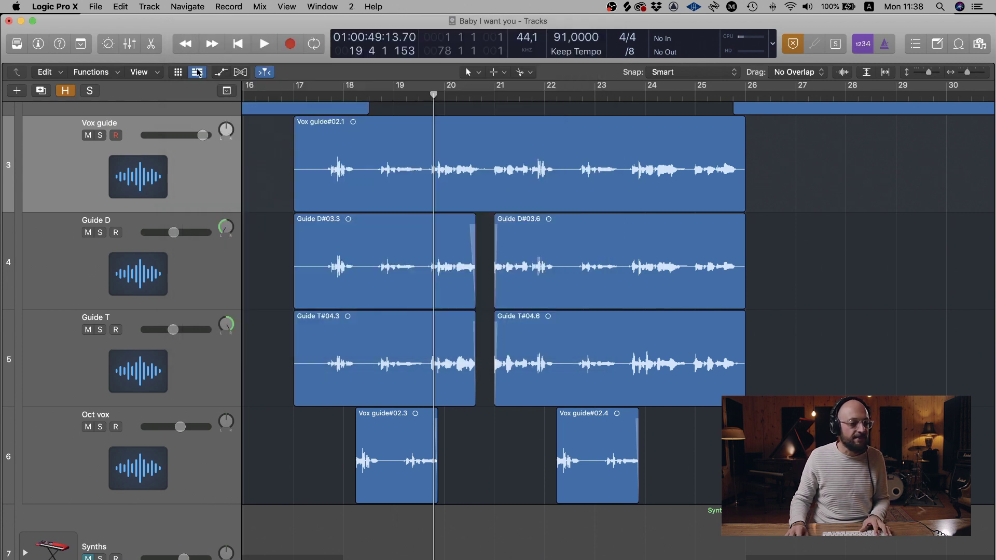
{"action": "left_click", "coordinate": [530, 73]}
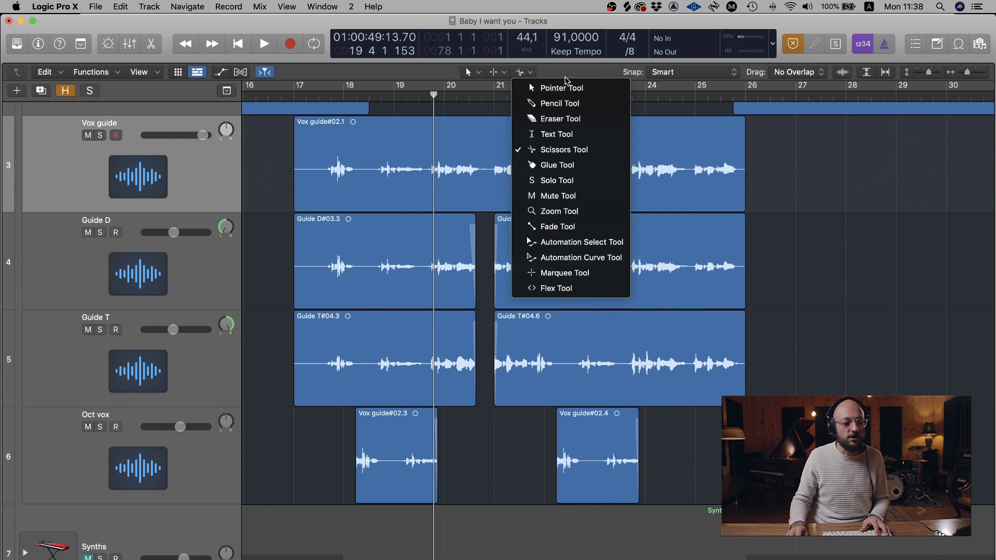
{"action": "left_click", "coordinate": [822, 183]}
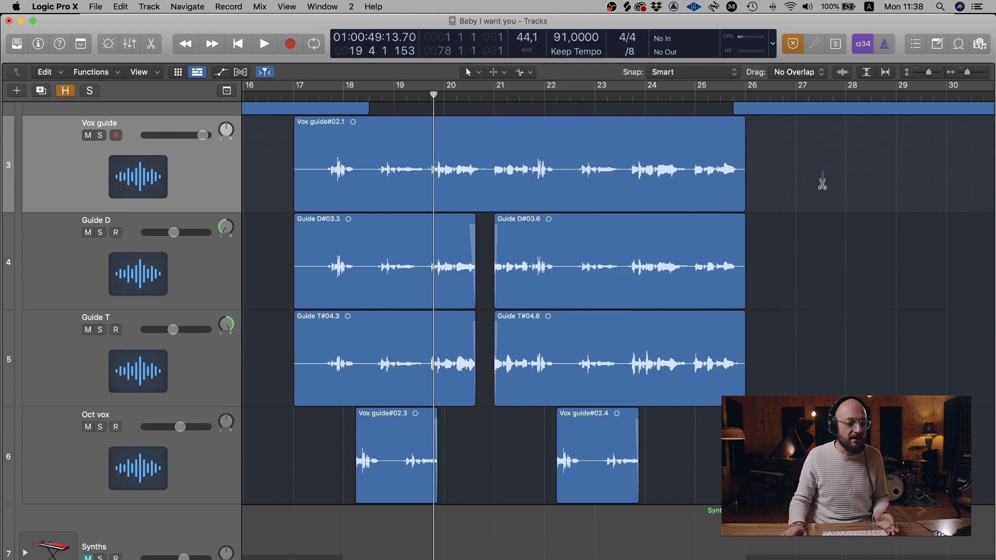
Set the Right Mouse Button editing preference back to Opens Tool and Shortcut Menu and close the preferences
{"action": "scroll", "coordinate": [726, 151], "scroll_direction": "up", "scroll_amount": 1}
{"action": "left_click", "coordinate": [58, 7]}
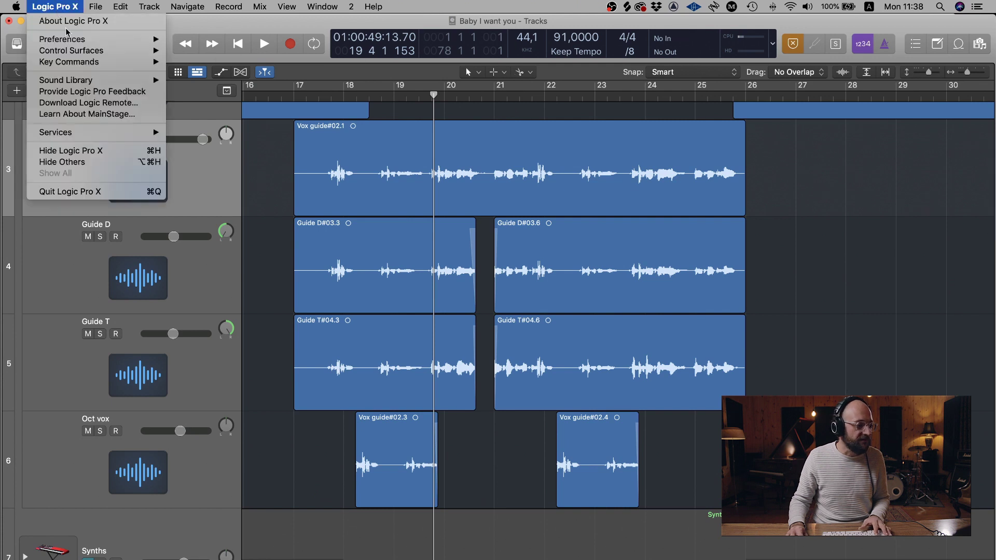
{"action": "mouse_move", "coordinate": [62, 39]}
{"action": "left_click", "coordinate": [196, 39]}
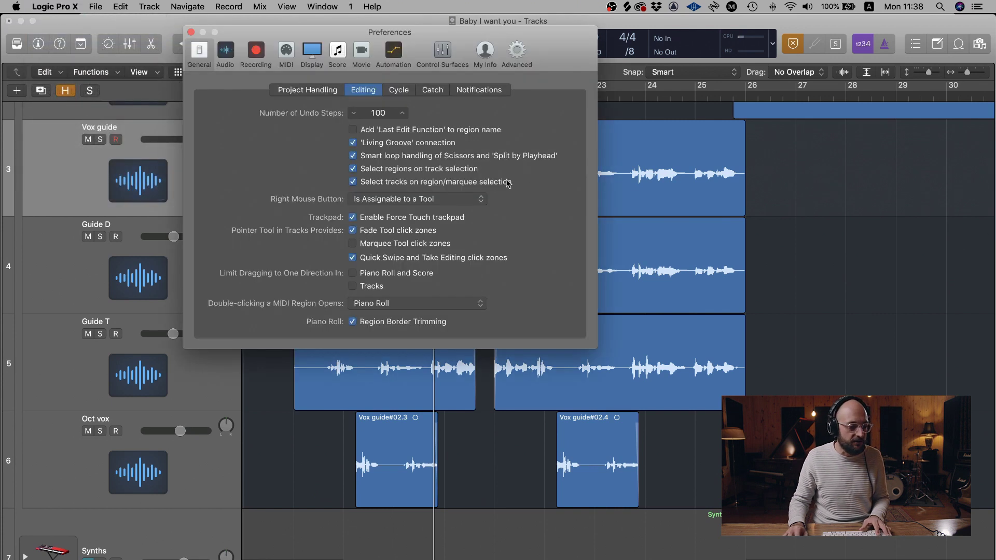
{"action": "left_click", "coordinate": [367, 200]}
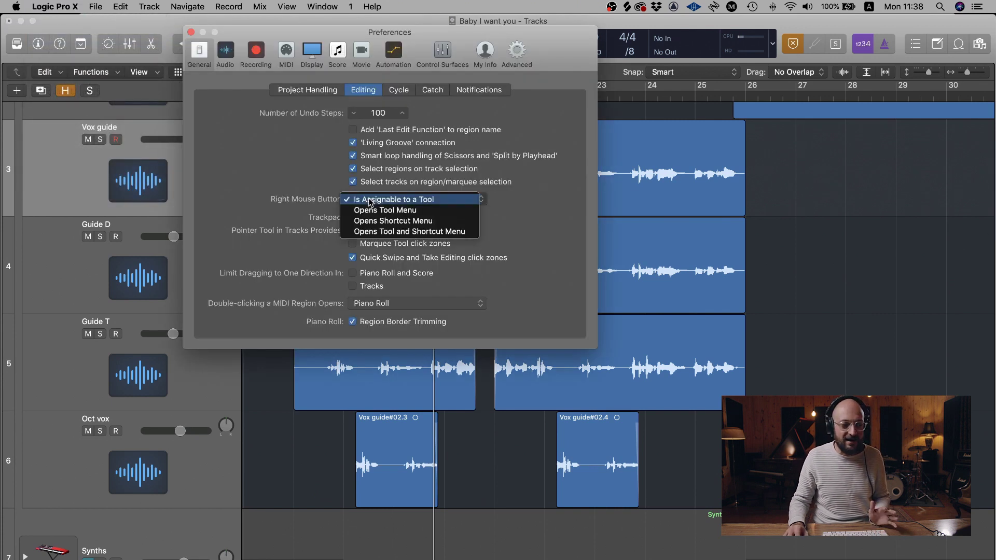
{"action": "left_click", "coordinate": [393, 232]}
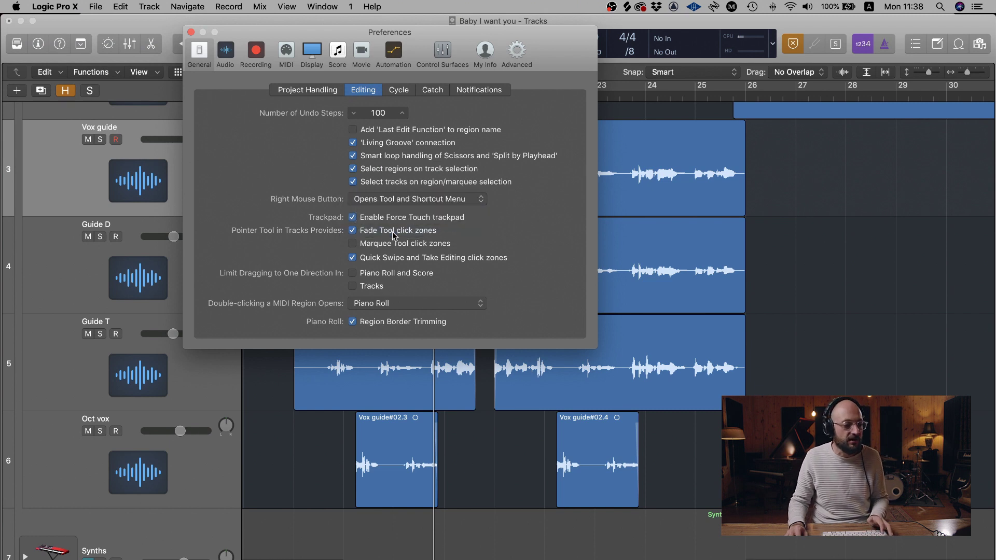
{"action": "left_click", "coordinate": [190, 32]}
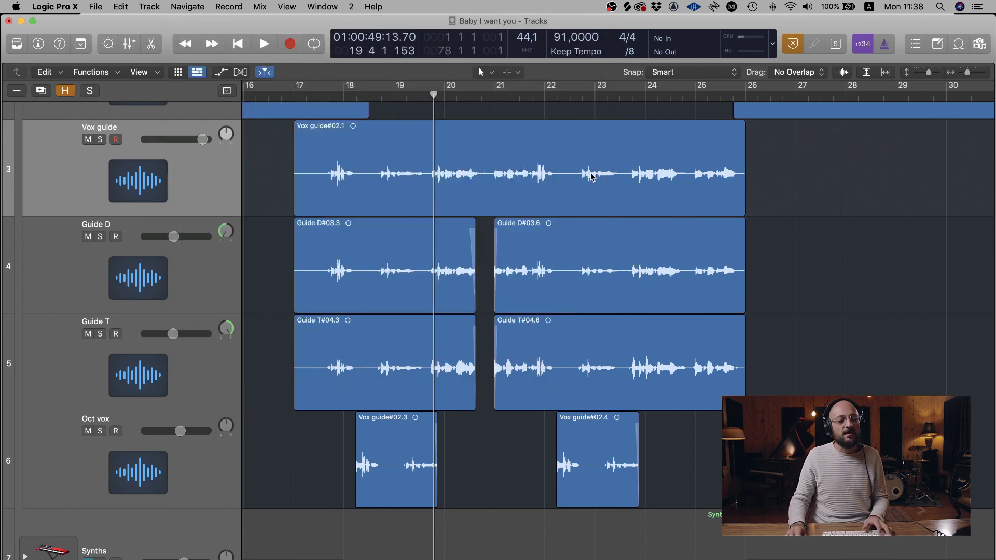
Open Remove Silence for the Vox guide region and set the threshold to -28 dB
{"action": "left_click", "coordinate": [597, 174]}
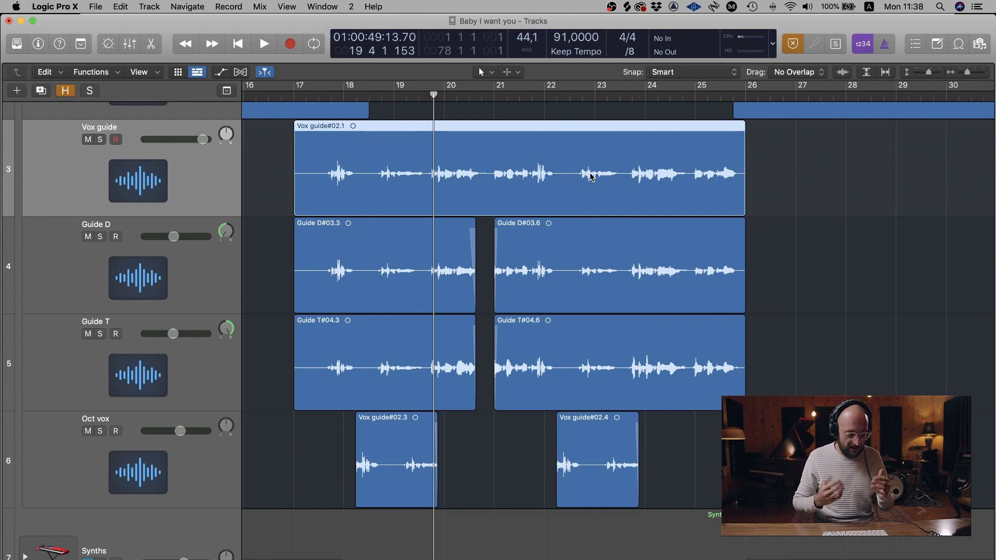
{"action": "left_click", "coordinate": [803, 159]}
{"action": "left_click", "coordinate": [554, 162]}
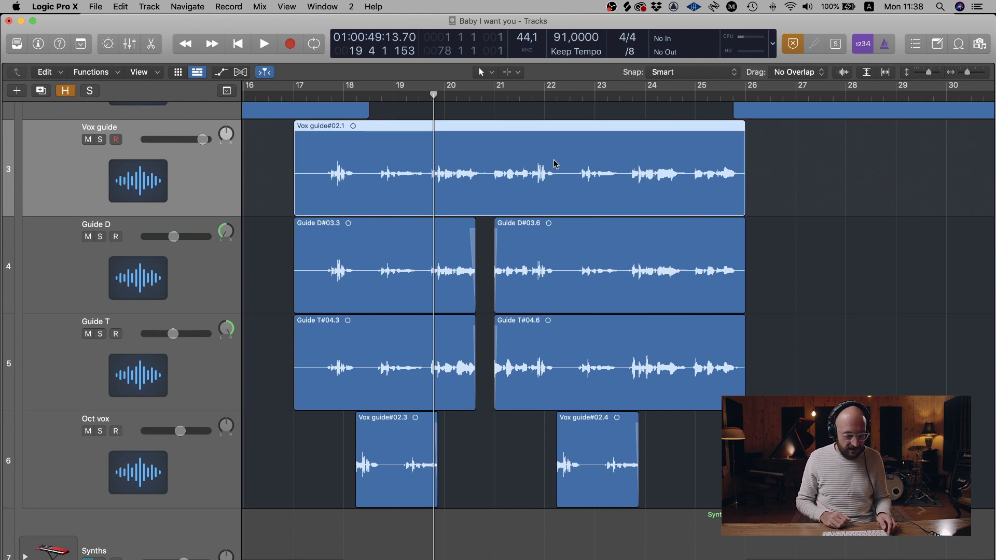
{"action": "key", "text": "ctrl+x"}
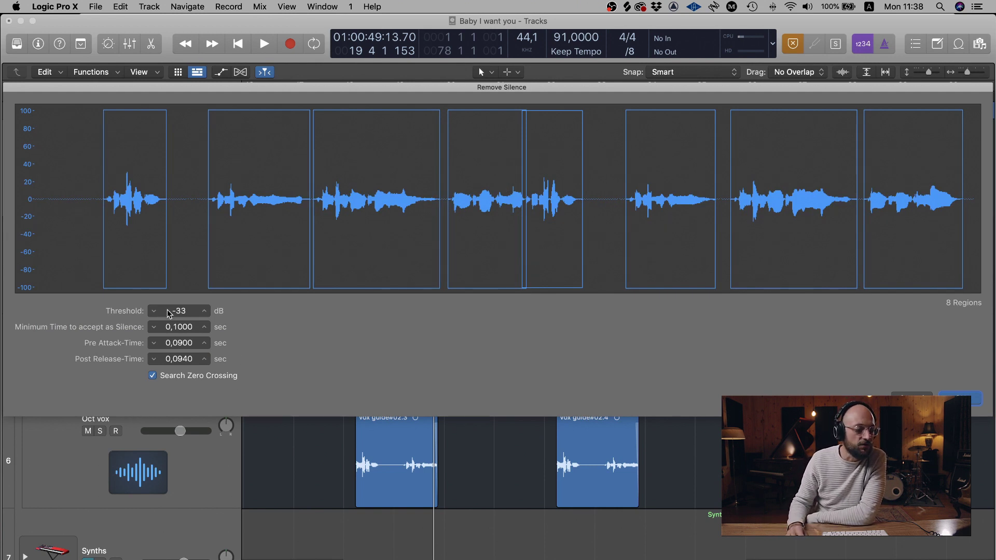
{"action": "left_click_drag", "start_coordinate": [179, 311], "coordinate": [181, 311]}
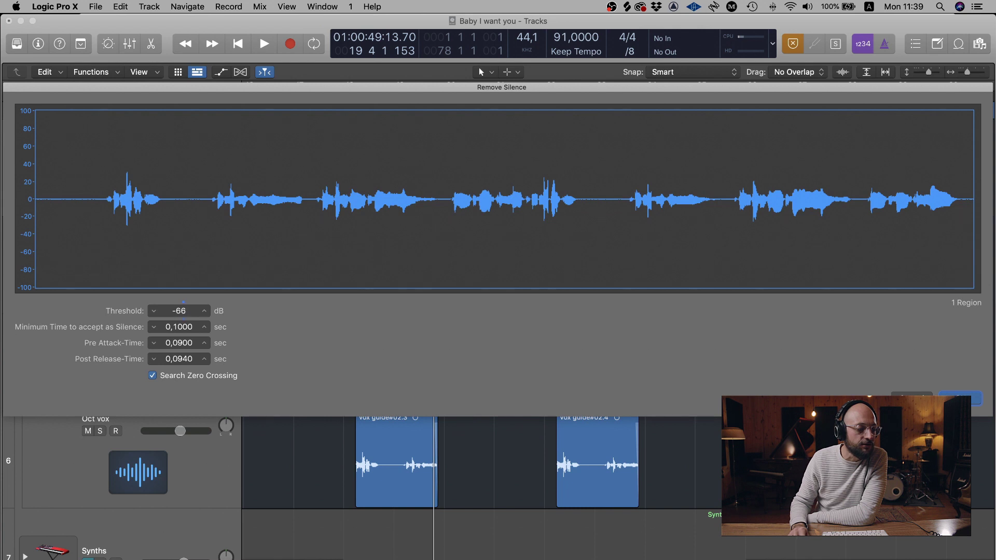
{"action": "left_click_drag", "start_coordinate": [179, 311], "coordinate": [179, 307]}
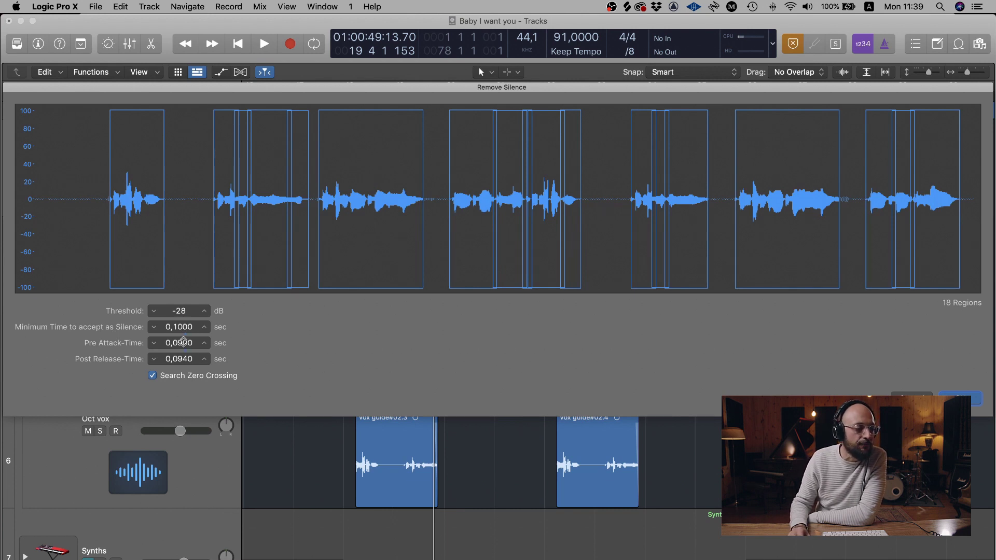
Set the Pre Attack-Time to 0,1980 sec and the Post Release-Time to 0,4100 sec, and apply Remove Silence to the region
{"action": "left_click_drag", "start_coordinate": [182, 342], "coordinate": [182, 319]}
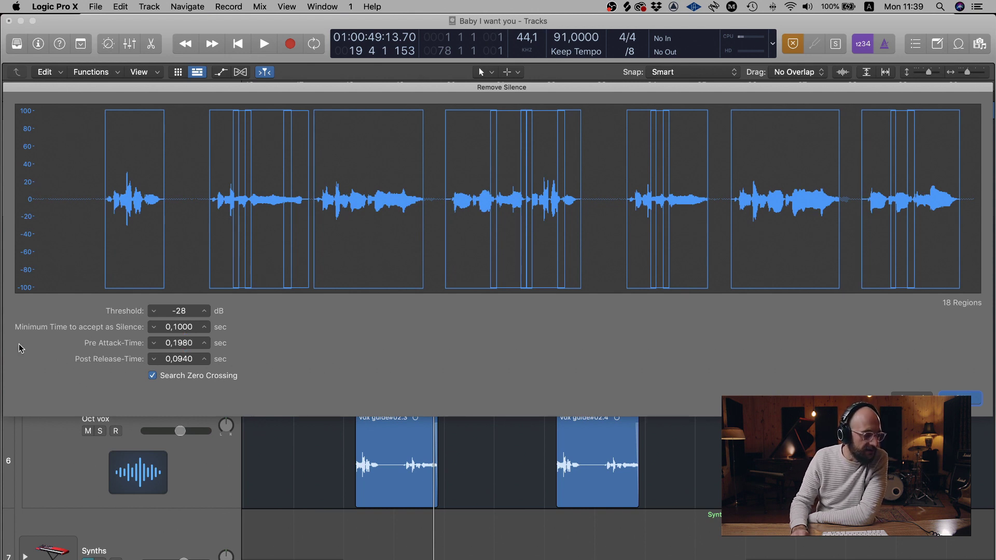
{"action": "left_click_drag", "start_coordinate": [179, 359], "coordinate": [179, 365]}
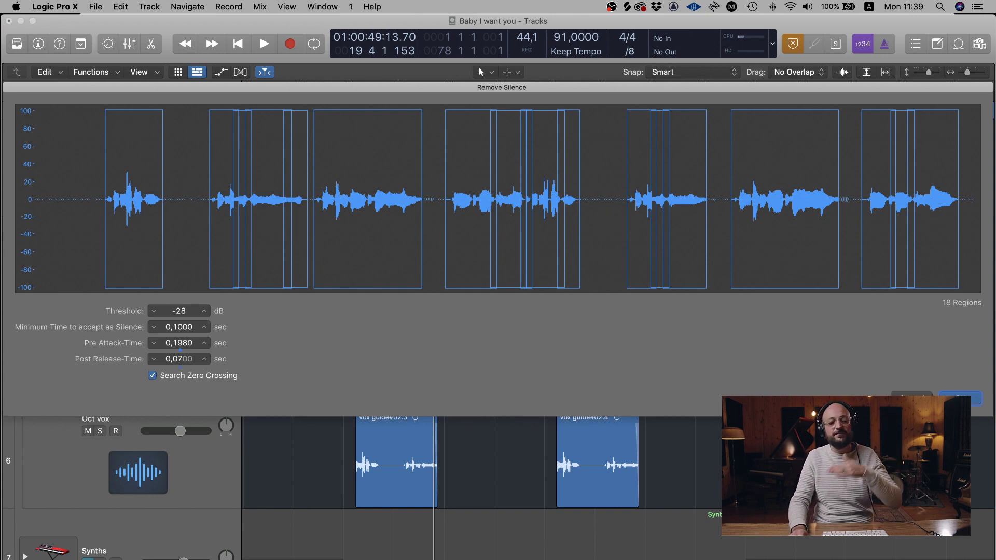
{"action": "left_click_drag", "start_coordinate": [179, 359], "coordinate": [179, 332]}
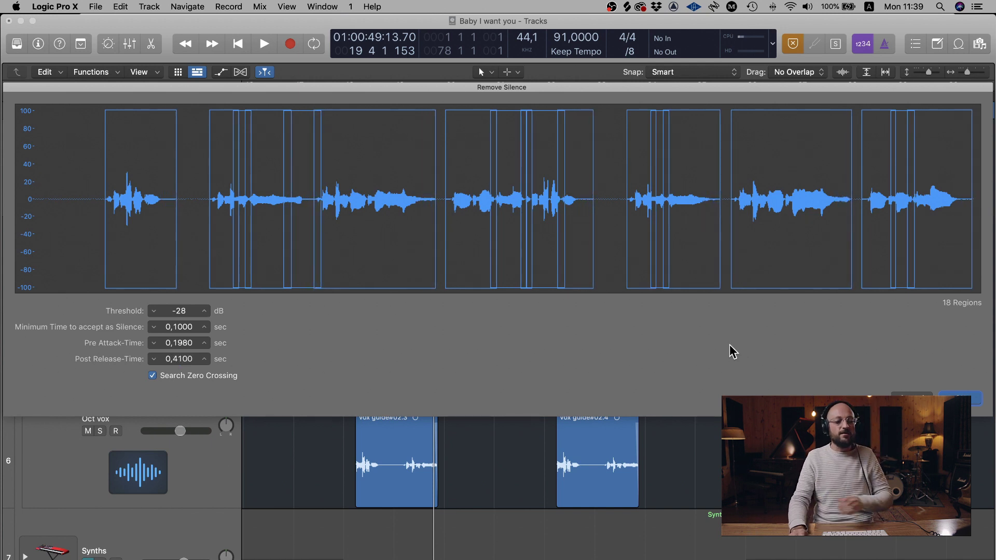
{"action": "left_click", "coordinate": [960, 398]}
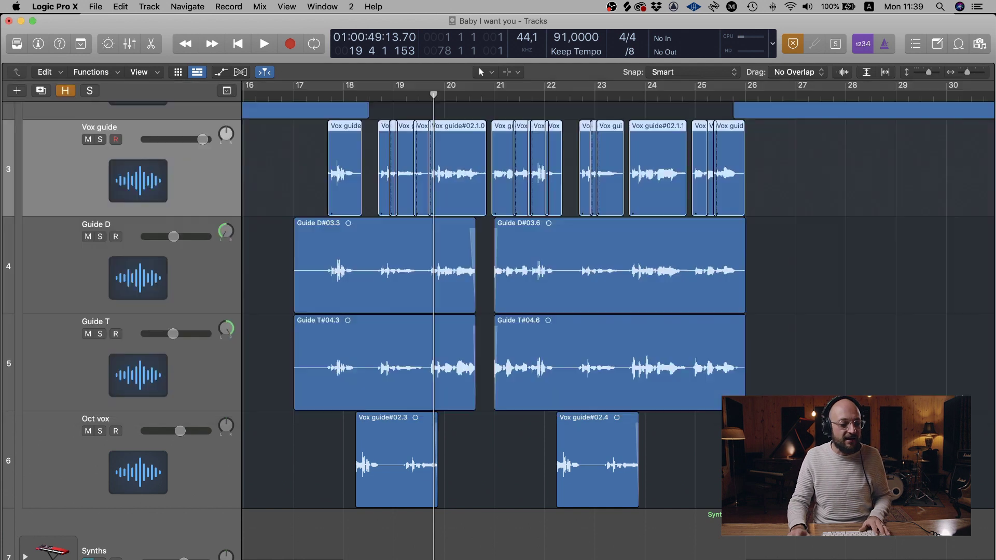
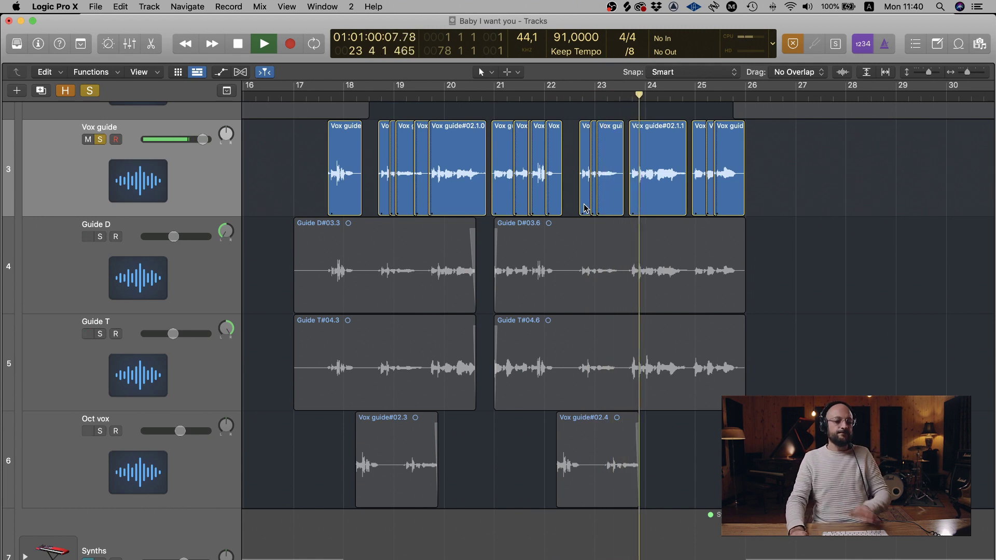
Stop playback and set both Fade In and Fade Out to 5 for the silence-stripped Vox guide regions
{"action": "key", "text": "space"}
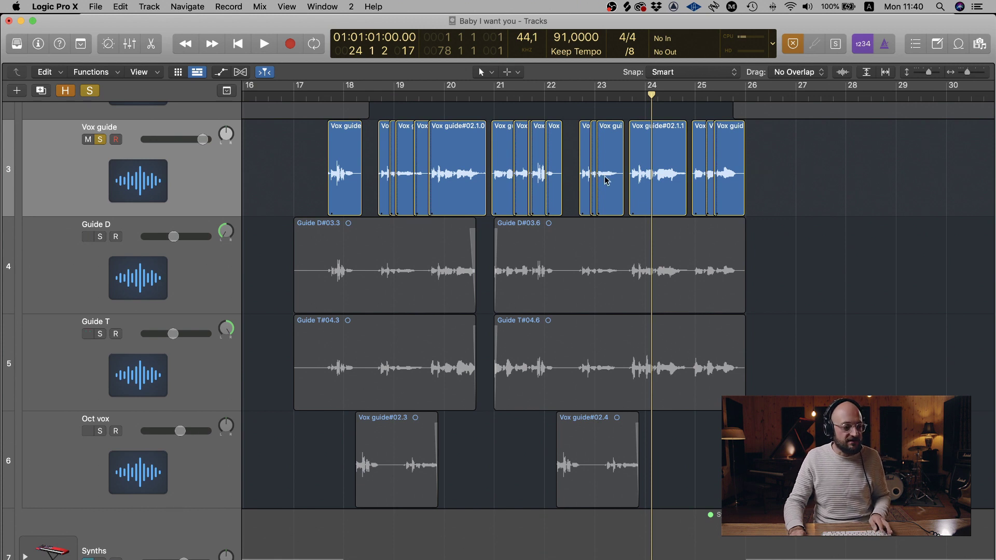
{"action": "scroll", "coordinate": [556, 191], "scroll_direction": "up", "scroll_amount": 10}
{"action": "scroll", "coordinate": [562, 195], "scroll_direction": "left", "scroll_amount": 10}
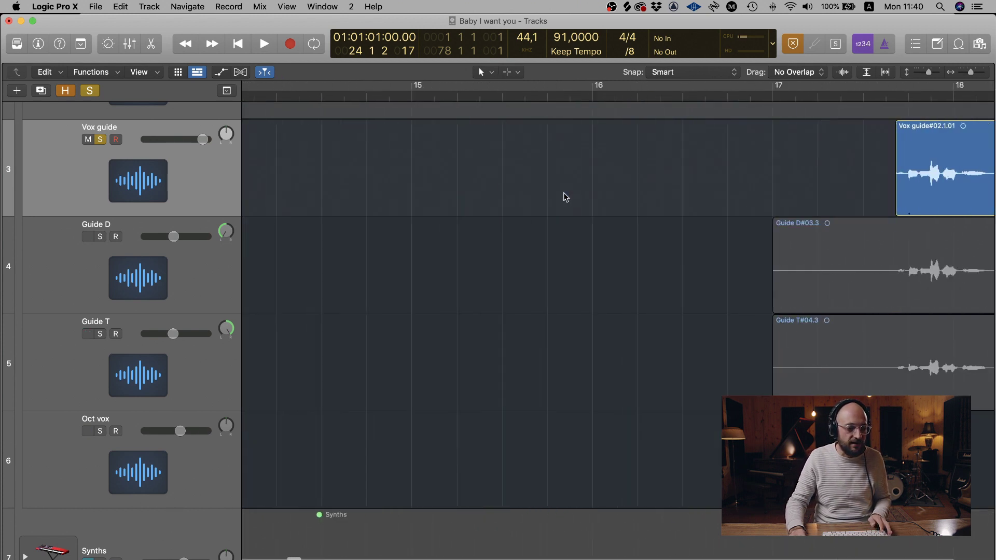
{"action": "left_click_drag", "start_coordinate": [823, 172], "coordinate": [591, 184]}
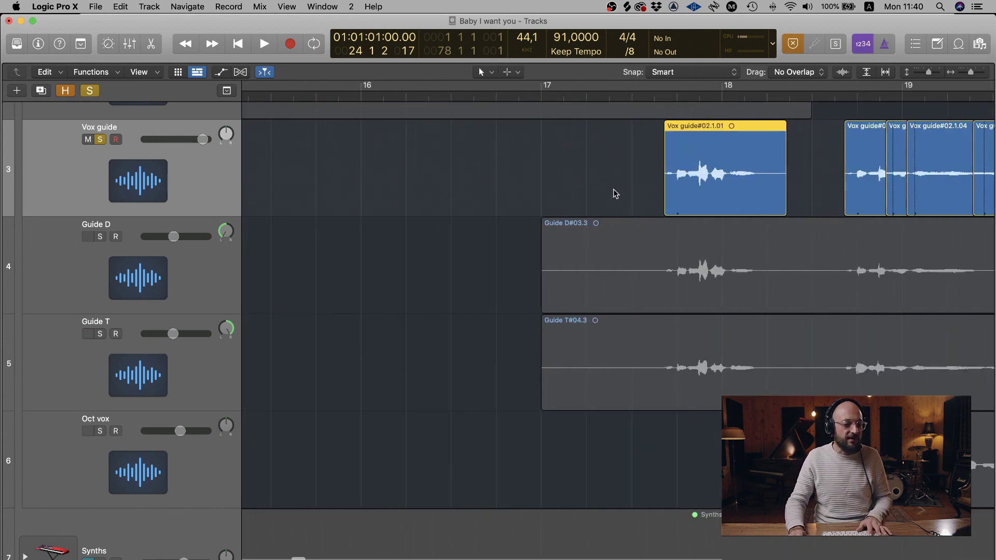
{"action": "left_click", "coordinate": [38, 43]}
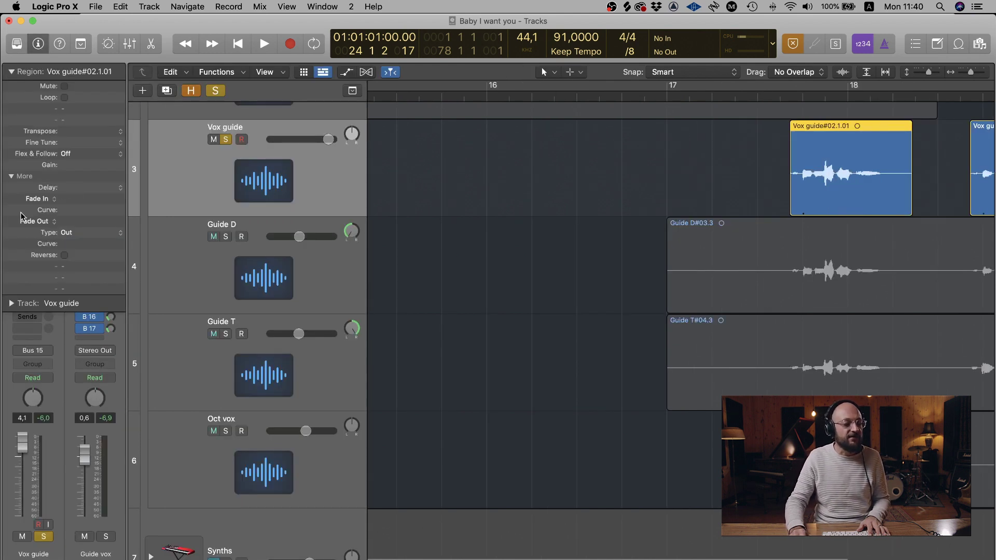
{"action": "double_click", "coordinate": [69, 200]}
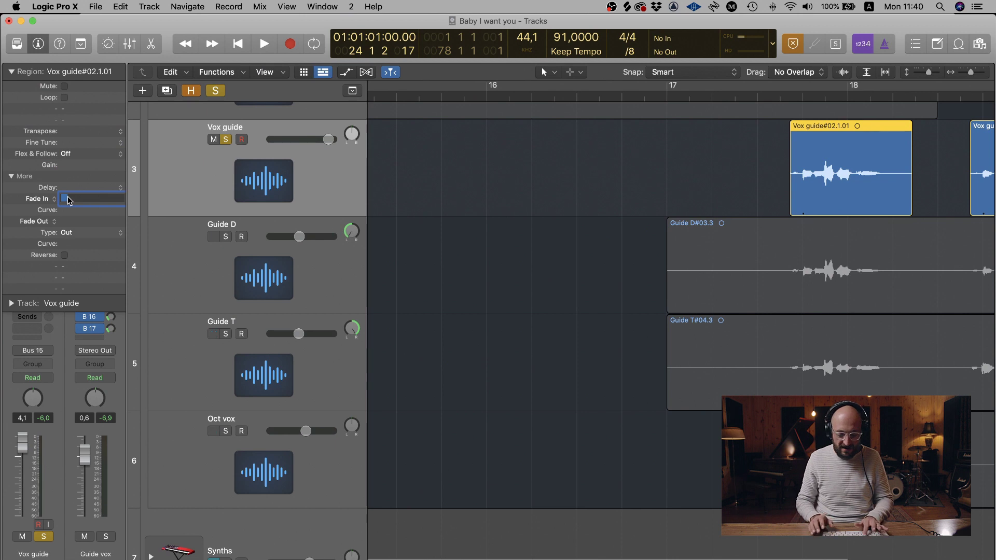
{"action": "type", "text": "5"}
{"action": "key", "text": "Return"}
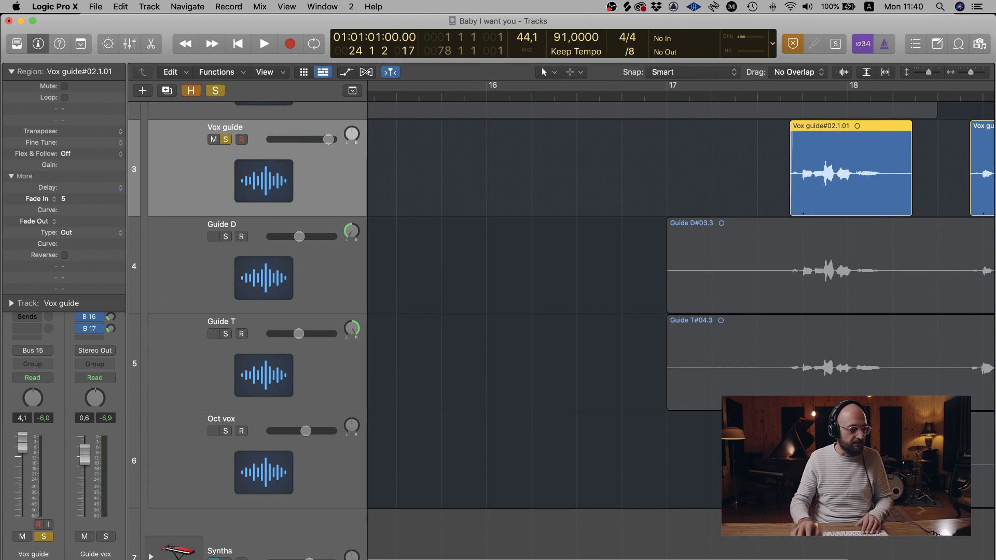
{"action": "double_click", "coordinate": [72, 222]}
{"action": "type", "text": "5"}
{"action": "key", "text": "Return"}
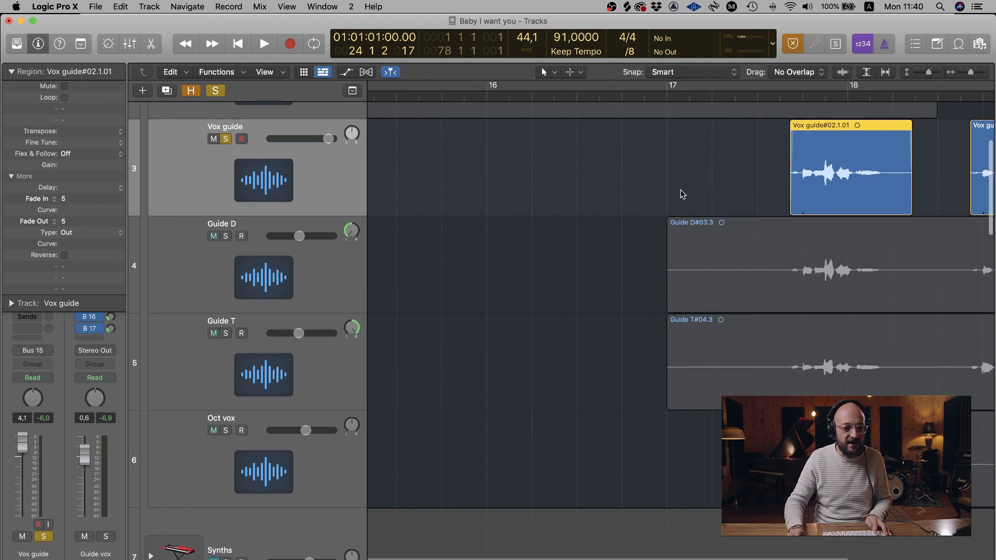
Hide the region inspector and examine the fade at the start of the first Vox guide region up close
{"action": "scroll", "coordinate": [831, 222], "scroll_direction": "up", "scroll_amount": 3}
{"action": "scroll", "coordinate": [830, 217], "scroll_direction": "right", "scroll_amount": 8}
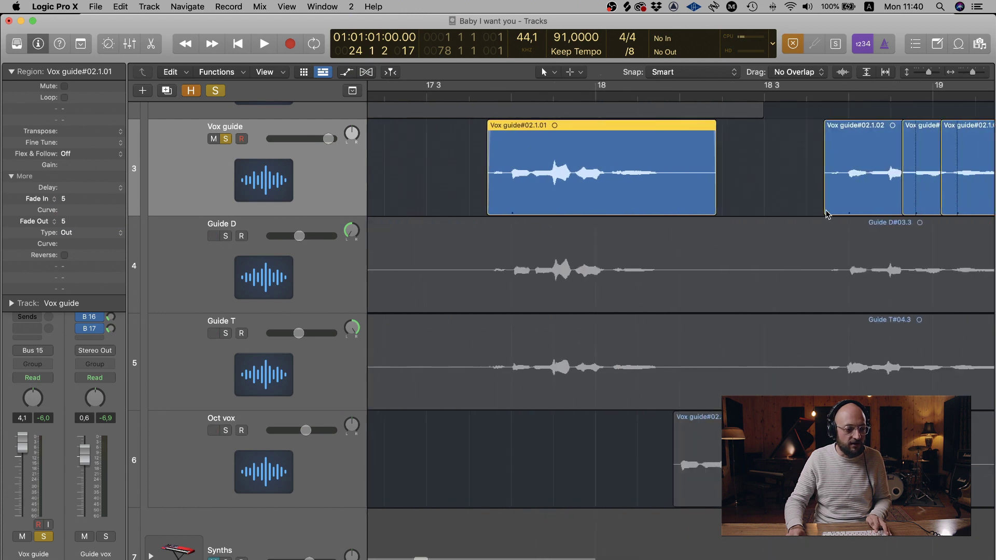
{"action": "left_click", "coordinate": [37, 45]}
{"action": "scroll", "coordinate": [556, 160], "scroll_direction": "up", "scroll_amount": 6}
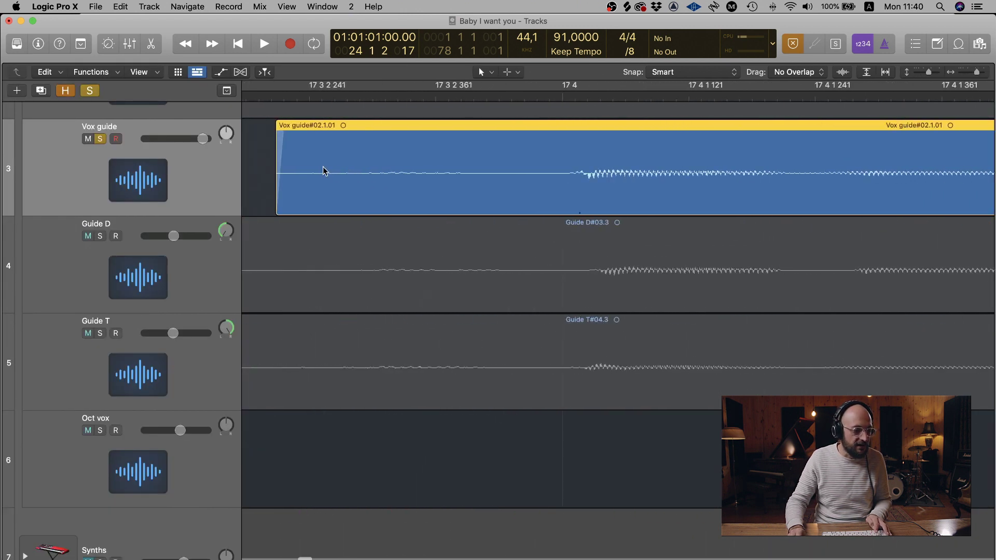
{"action": "scroll", "coordinate": [326, 163], "scroll_direction": "left", "scroll_amount": 2}
{"action": "scroll", "coordinate": [553, 209], "scroll_direction": "down", "scroll_amount": 6}
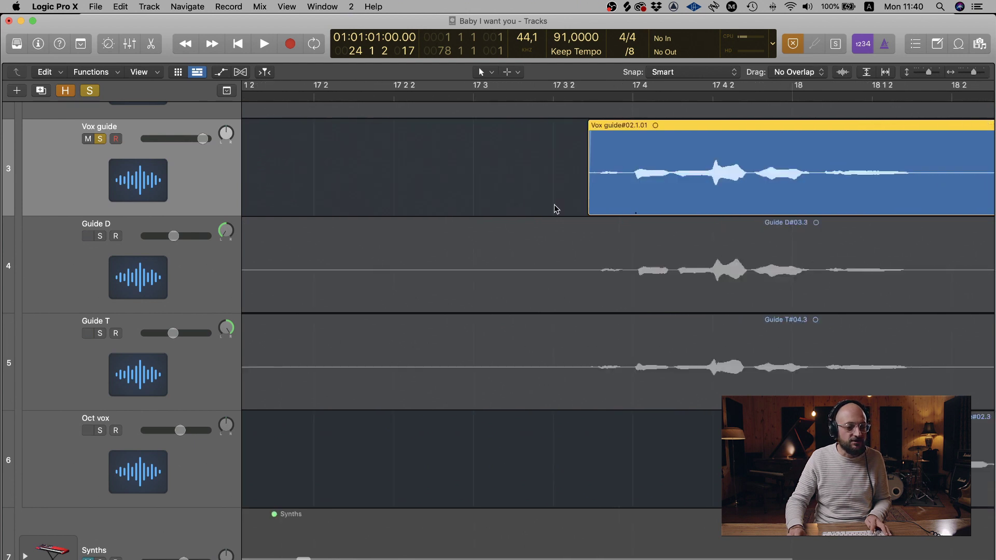
{"action": "scroll", "coordinate": [497, 181], "scroll_direction": "right", "scroll_amount": 3}
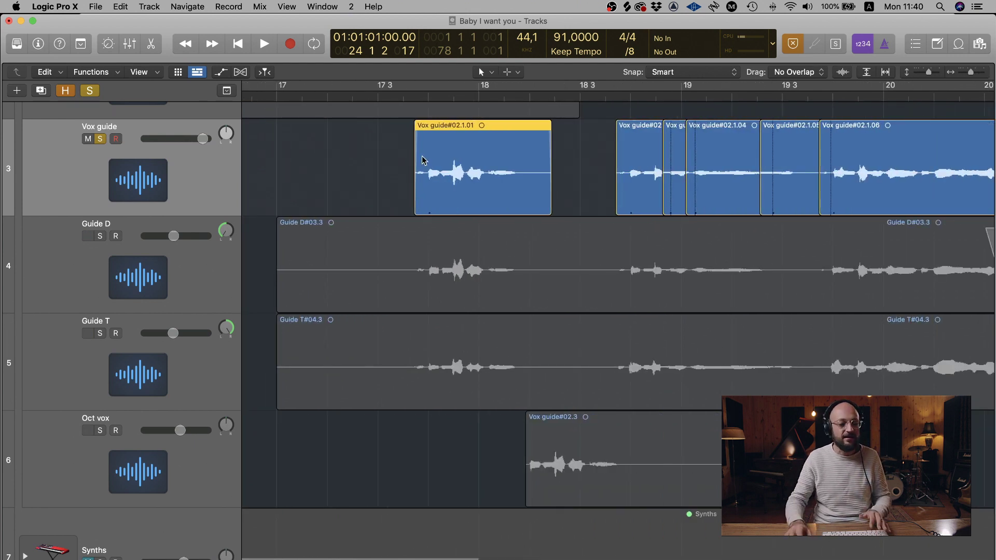
Play the Vox guide track from just before the first region to hear the faded regions
{"action": "left_click", "coordinate": [372, 96]}
{"action": "key", "text": "space"}
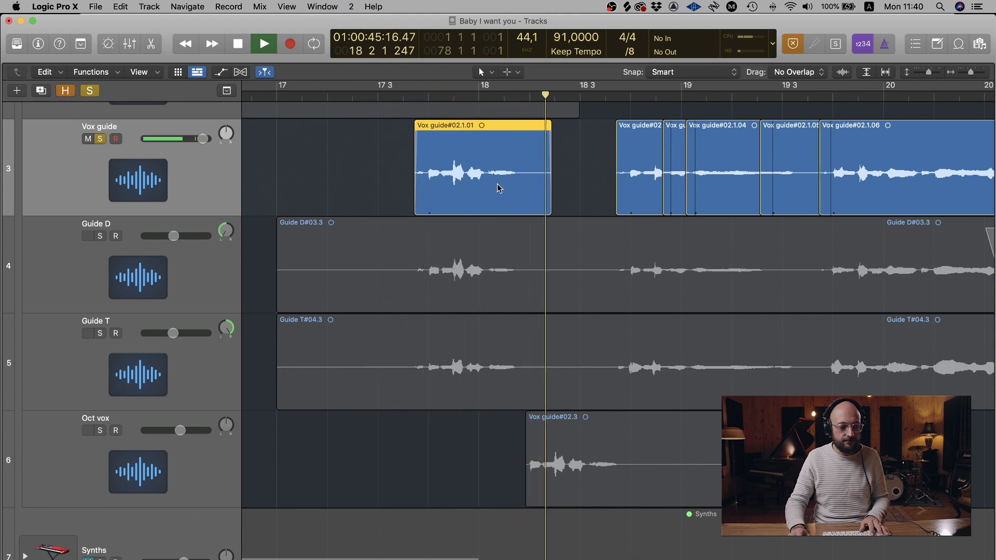
{"action": "key", "text": "space"}
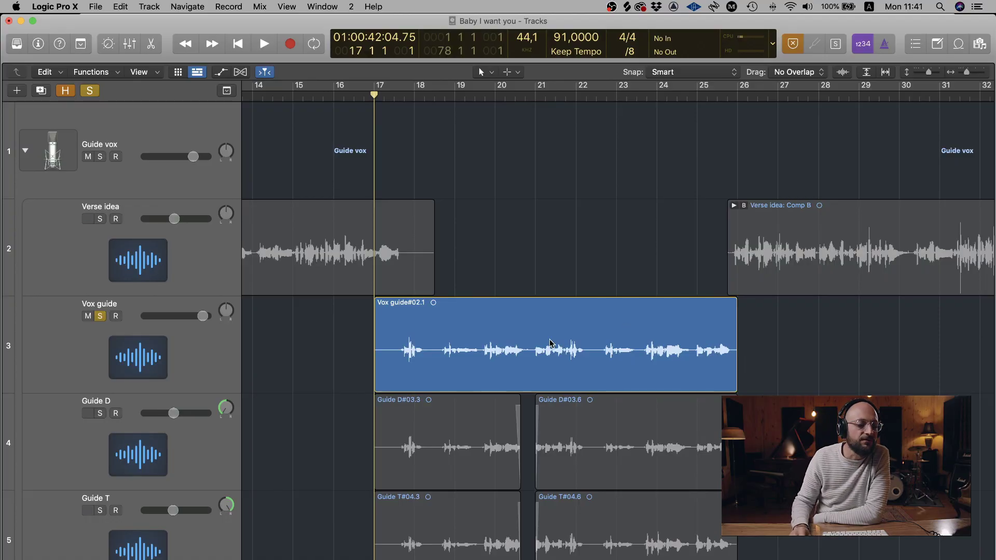
Open the full Vox guide region in the audio track editor and delete the silence before the first phrase
{"action": "double_click", "coordinate": [551, 343]}
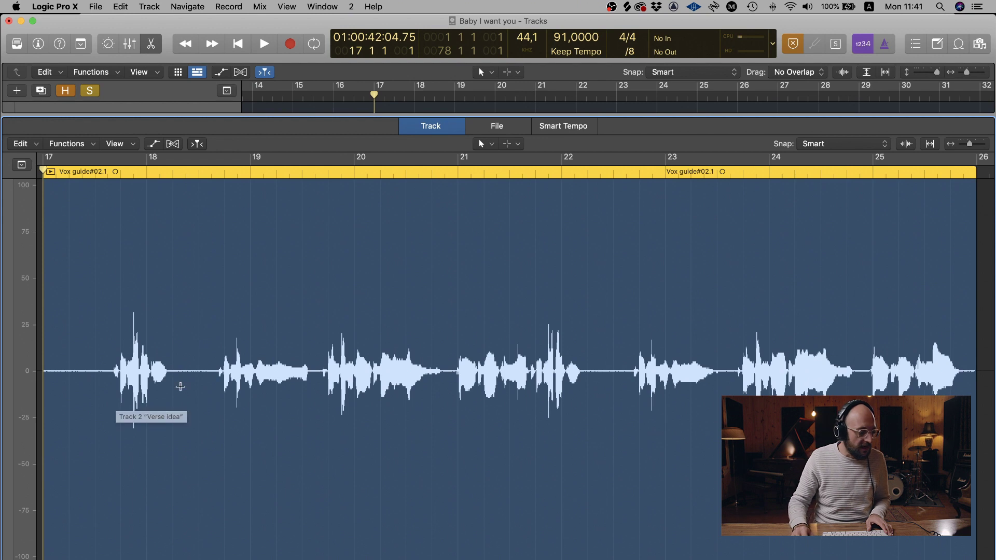
{"action": "scroll", "coordinate": [339, 380], "scroll_direction": "up", "scroll_amount": 5}
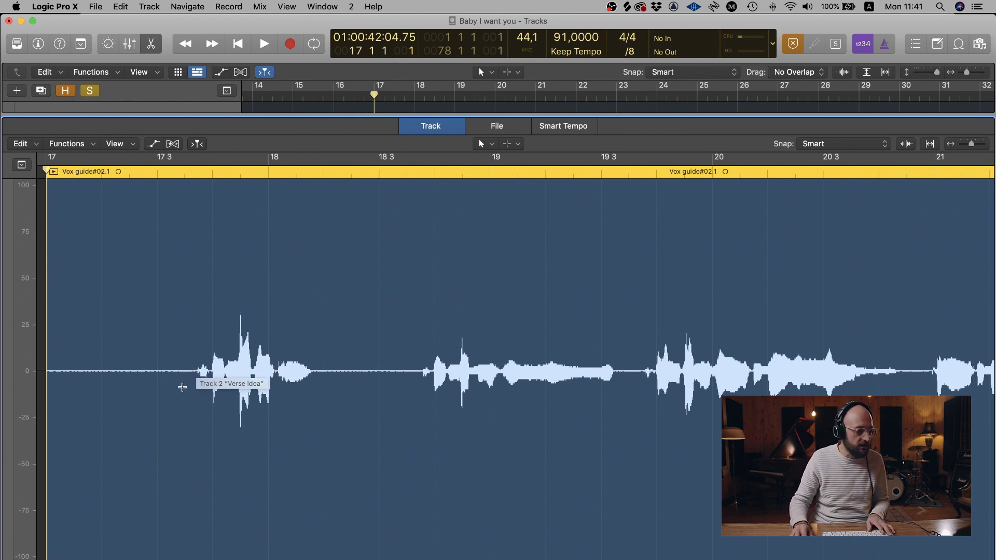
{"action": "left_click_drag", "start_coordinate": [190, 373], "coordinate": [18, 394]}
{"action": "left_click", "coordinate": [119, 269]}
{"action": "key", "text": "Delete"}
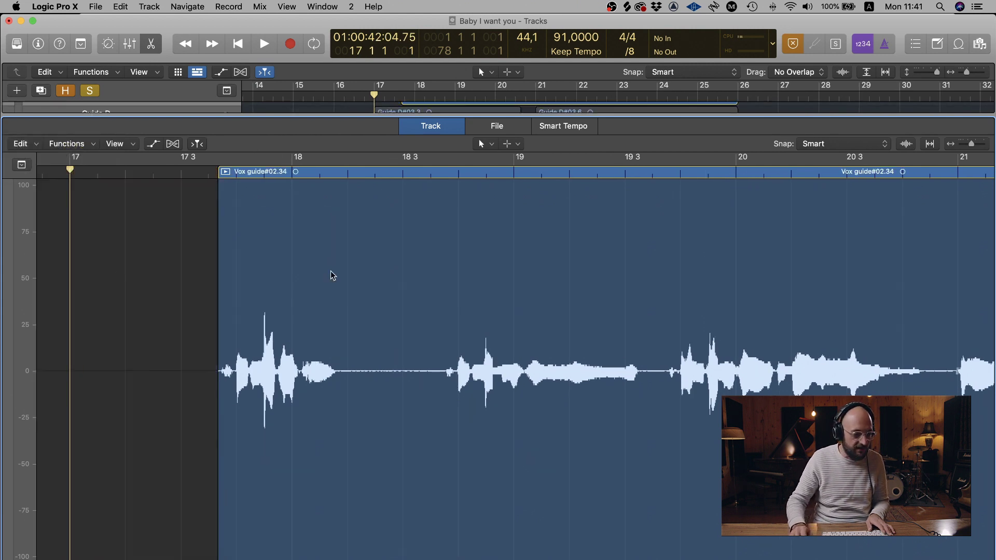
Cut out and delete the silent gaps after the first and second phrases, between bars 18 and 19 and near bar 19 beat 3
{"action": "left_click_drag", "start_coordinate": [339, 384], "coordinate": [441, 377]}
{"action": "left_click", "coordinate": [395, 251]}
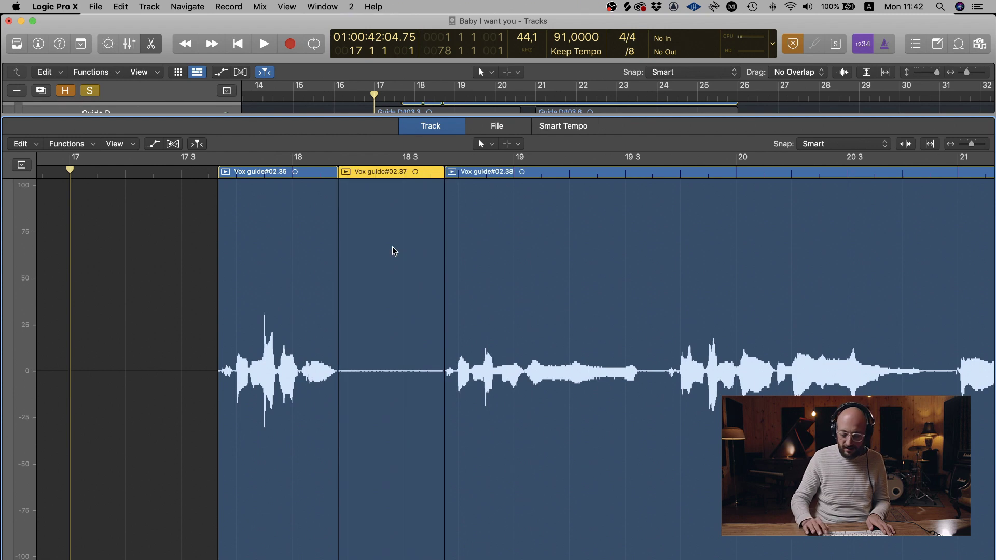
{"action": "key", "text": "Delete"}
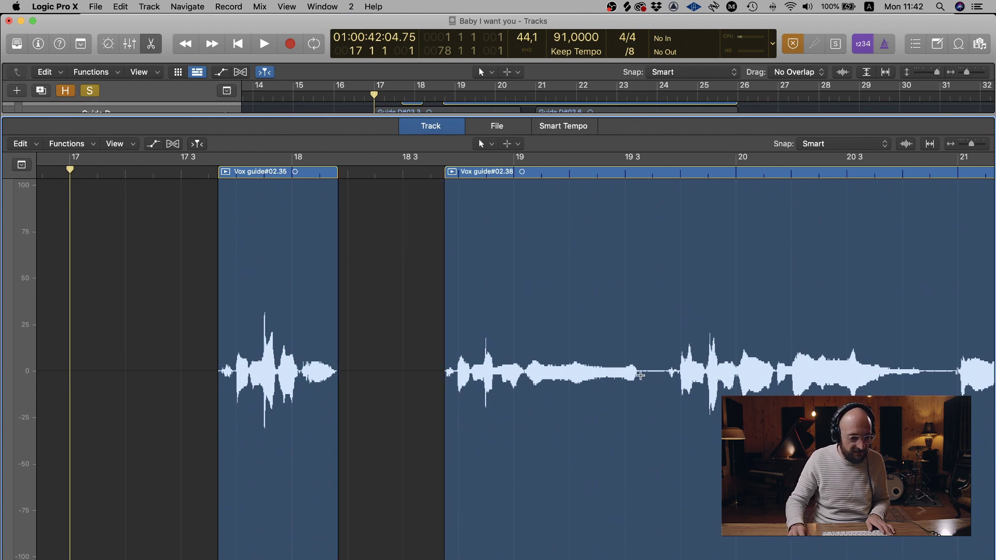
{"action": "left_click_drag", "start_coordinate": [641, 374], "coordinate": [663, 360]}
{"action": "left_click", "coordinate": [646, 266]}
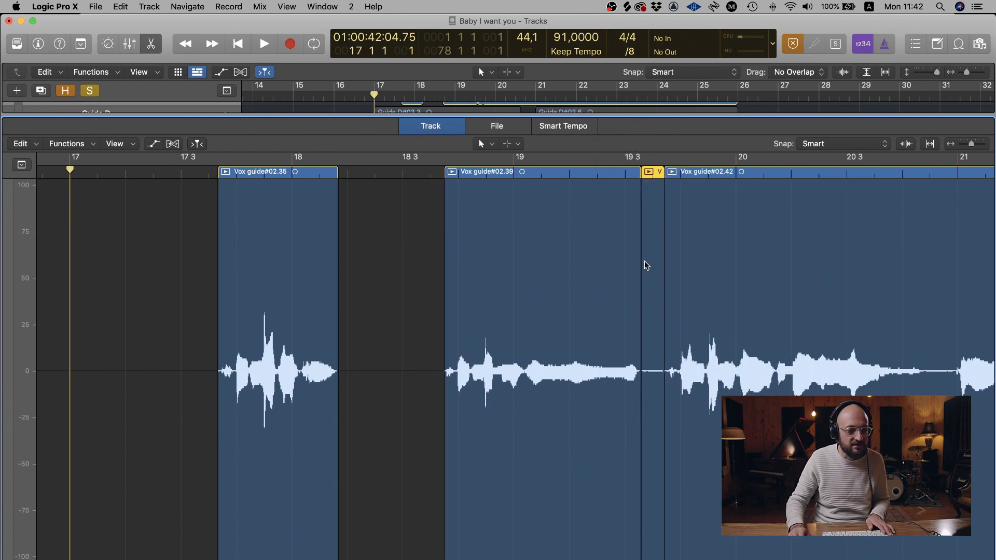
{"action": "key", "text": "Delete"}
Cut out and delete the silent gaps just before bar 21 and between bars 22 and 23
{"action": "scroll", "coordinate": [508, 433], "scroll_direction": "right", "scroll_amount": 7}
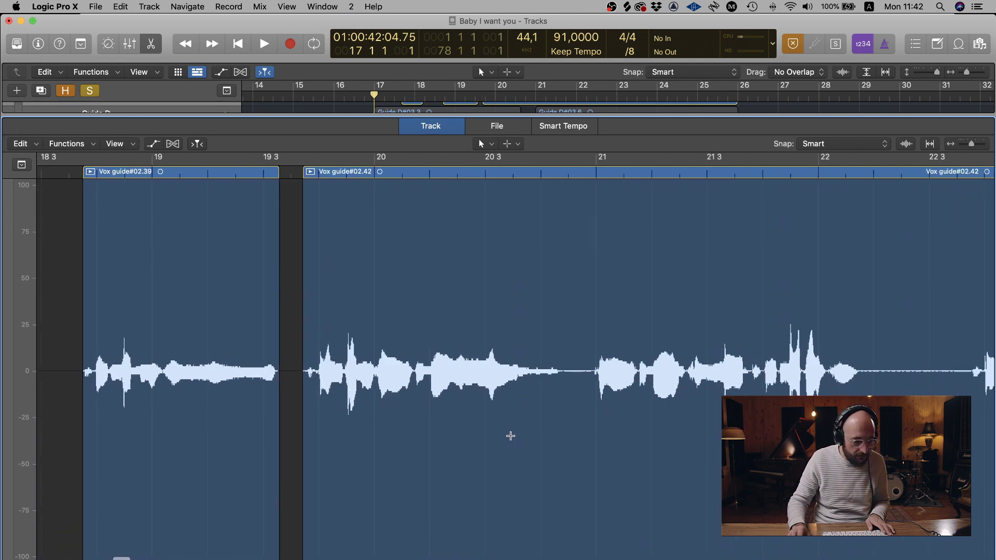
{"action": "left_click_drag", "start_coordinate": [560, 377], "coordinate": [589, 387]}
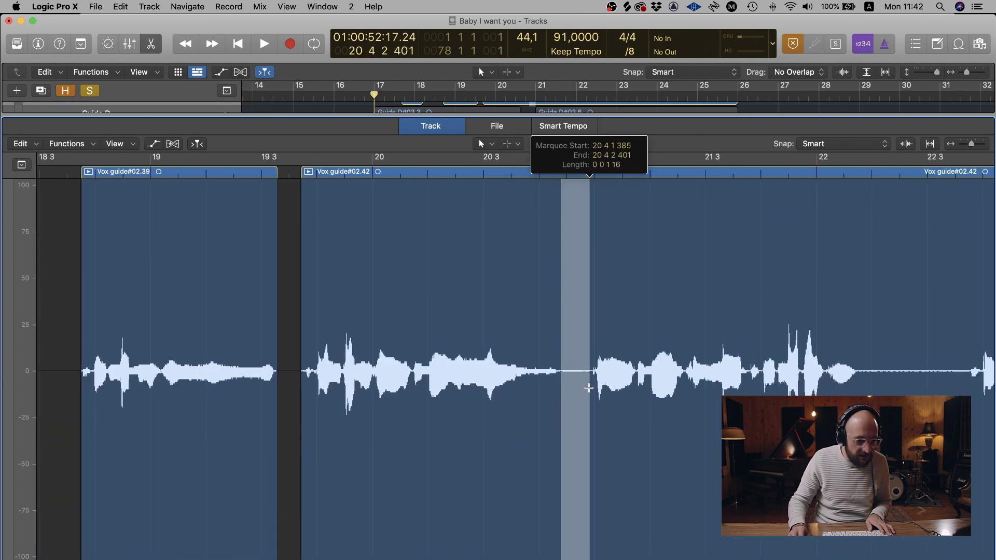
{"action": "left_click", "coordinate": [576, 307]}
{"action": "key", "text": "Delete"}
{"action": "scroll", "coordinate": [633, 390], "scroll_direction": "right", "scroll_amount": 5}
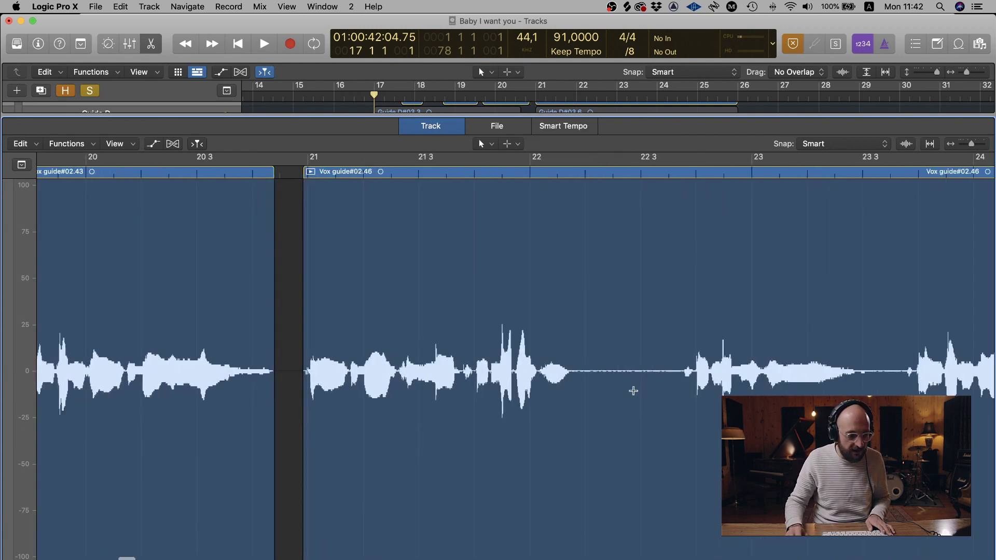
{"action": "left_click_drag", "start_coordinate": [578, 377], "coordinate": [680, 384]}
{"action": "left_click", "coordinate": [627, 291]}
{"action": "key", "text": "Delete"}
Cut out and delete the silent gap between the phrases near bar 23 beat 3
{"action": "scroll", "coordinate": [600, 411], "scroll_direction": "right", "scroll_amount": 5}
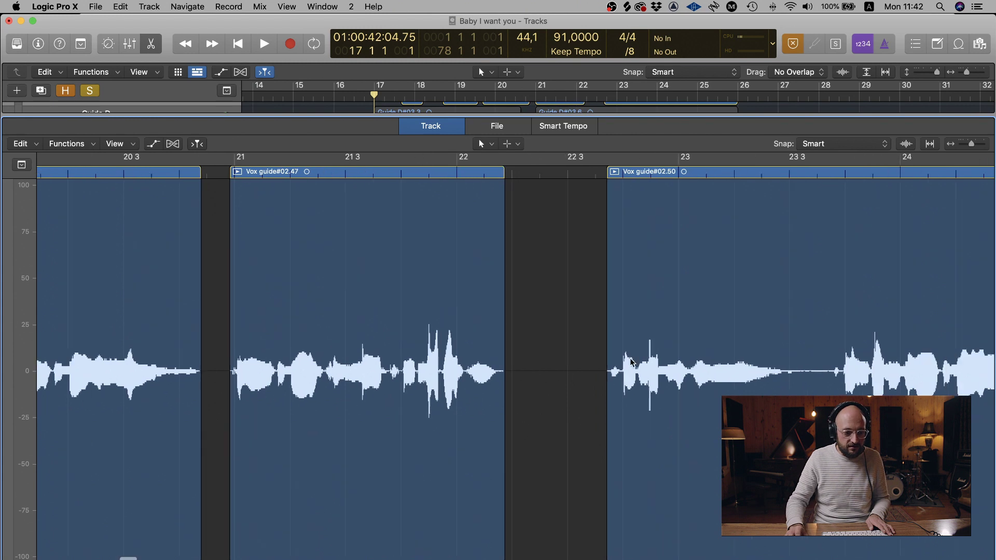
{"action": "left_click_drag", "start_coordinate": [620, 372], "coordinate": [657, 376]}
{"action": "left_click", "coordinate": [638, 319]}
{"action": "key", "text": "Delete"}
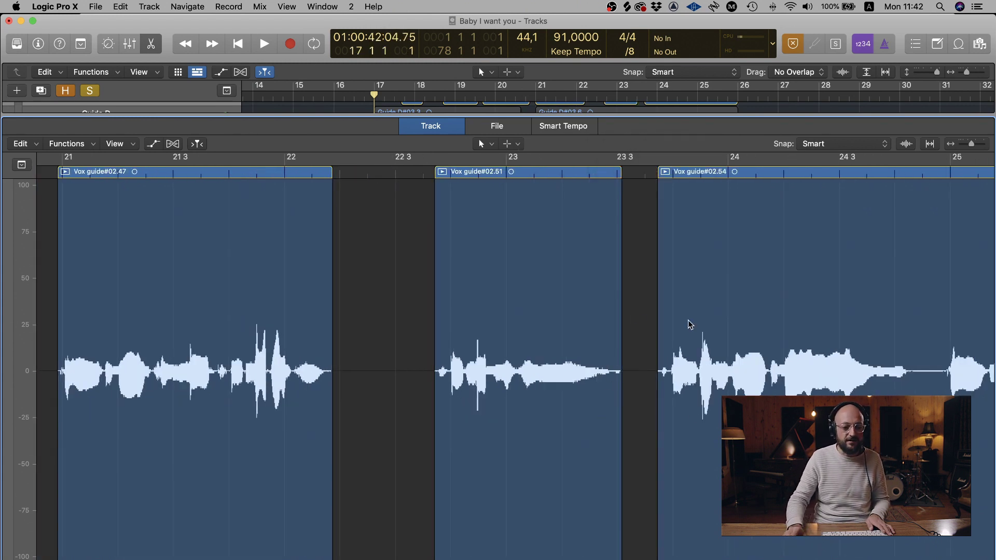
Delete the silent gap just before bar 25 and trim the trailing silence off the end of the last region
{"action": "scroll", "coordinate": [689, 325], "scroll_direction": "right", "scroll_amount": 8}
{"action": "left_click_drag", "start_coordinate": [517, 377], "coordinate": [529, 356]}
{"action": "left_click", "coordinate": [524, 322]}
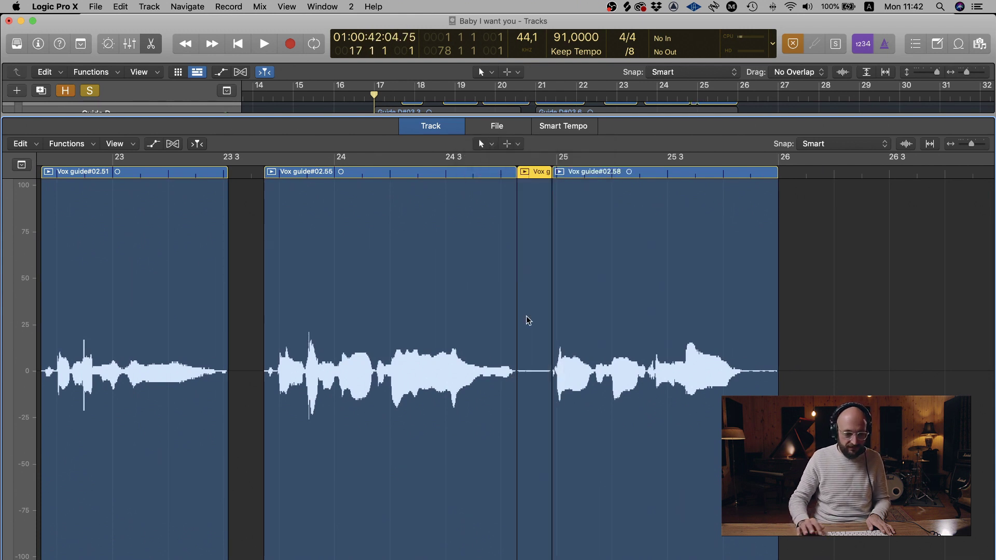
{"action": "key", "text": "Delete"}
{"action": "left_click", "coordinate": [777, 360]}
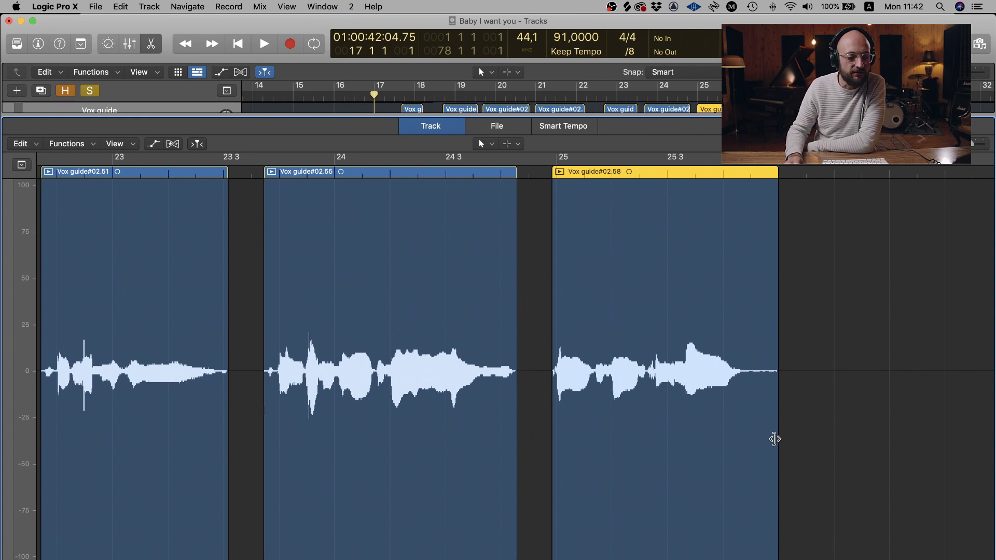
{"action": "left_click_drag", "start_coordinate": [775, 439], "coordinate": [745, 450]}
Add short fade-ins and fade-outs to the edges of the first and second Vox guide regions
{"action": "scroll", "coordinate": [658, 305], "scroll_direction": "left", "scroll_amount": 15}
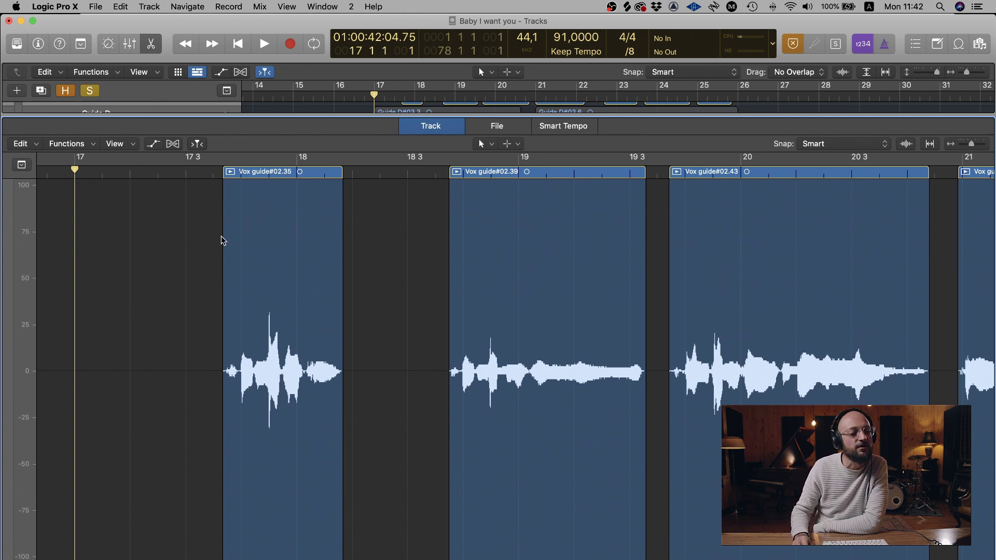
{"action": "left_click", "coordinate": [223, 188]}
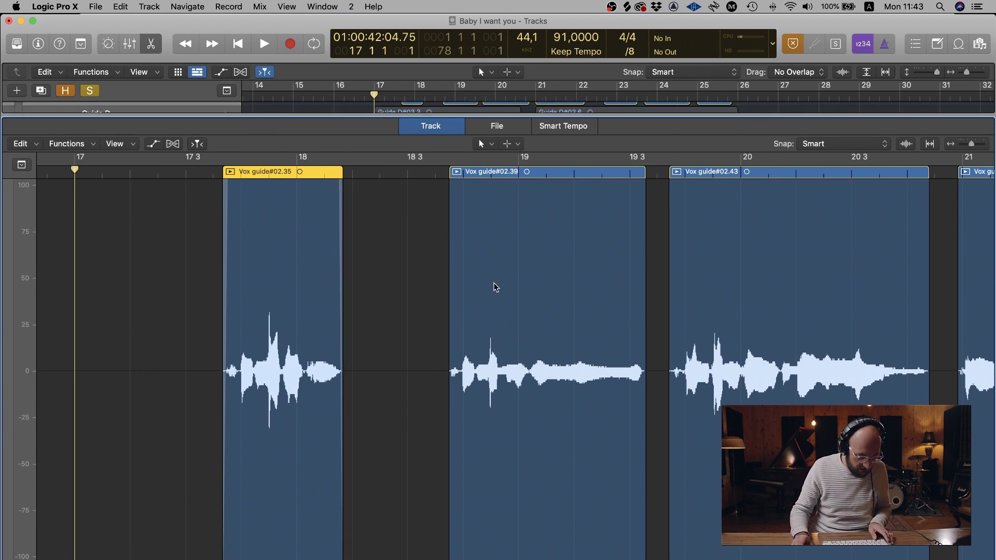
{"action": "key", "text": "super+Right"}
{"action": "scroll", "coordinate": [495, 293], "scroll_direction": "right", "scroll_amount": 5}
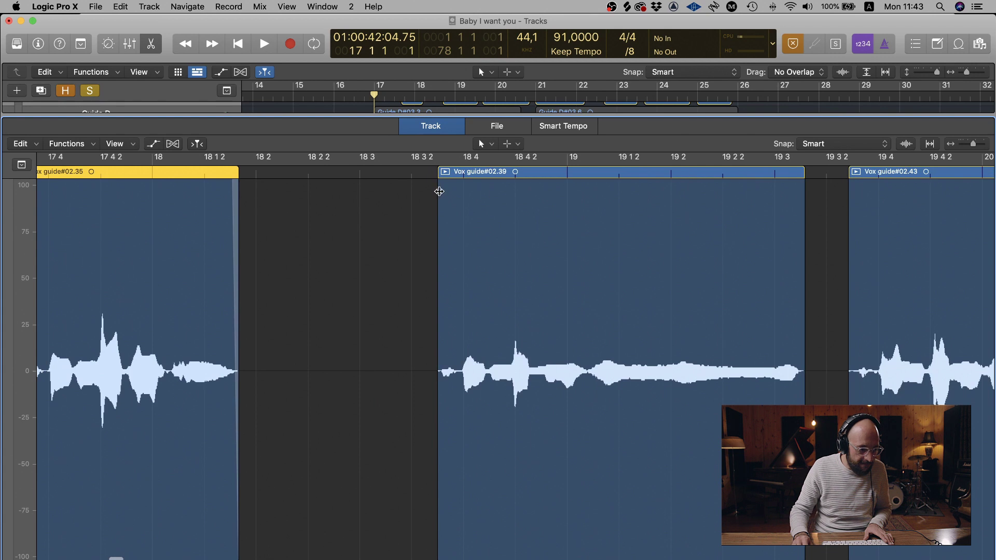
{"action": "left_click", "coordinate": [444, 190]}
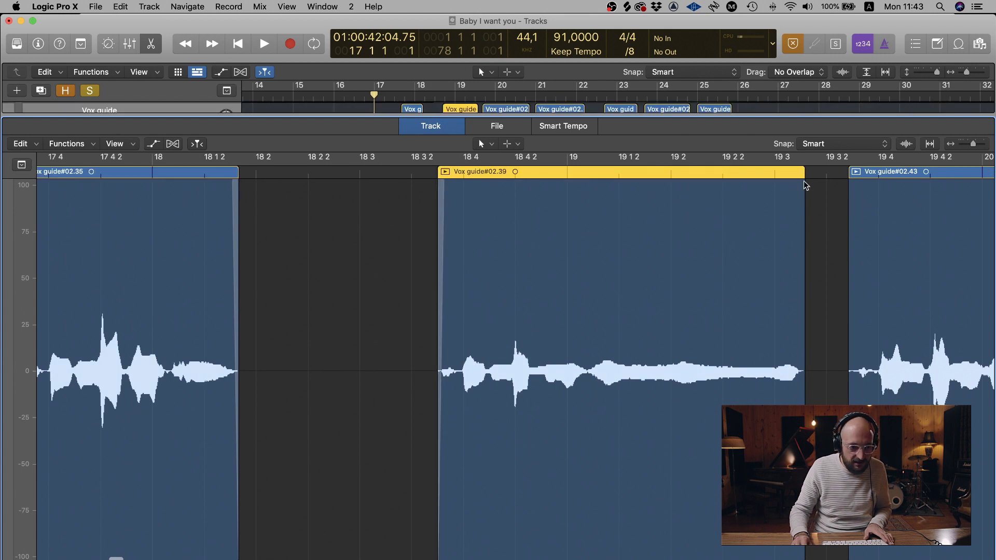
{"action": "scroll", "coordinate": [800, 178], "scroll_direction": "down", "scroll_amount": 1}
{"action": "scroll", "coordinate": [829, 251], "scroll_direction": "right", "scroll_amount": 5}
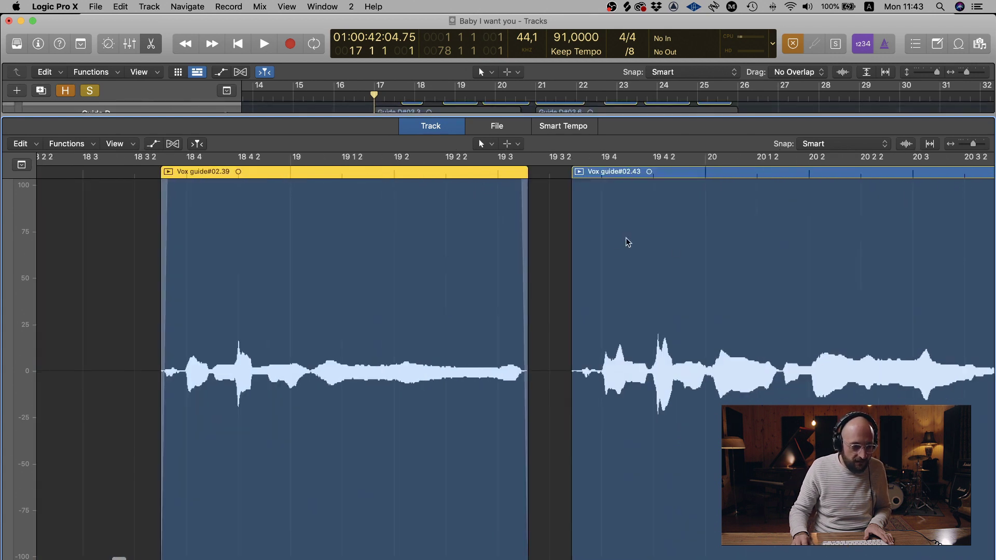
Add short fades at the start and end of each remaining Vox guide region, through the last one at bar 25
{"action": "left_click", "coordinate": [575, 189]}
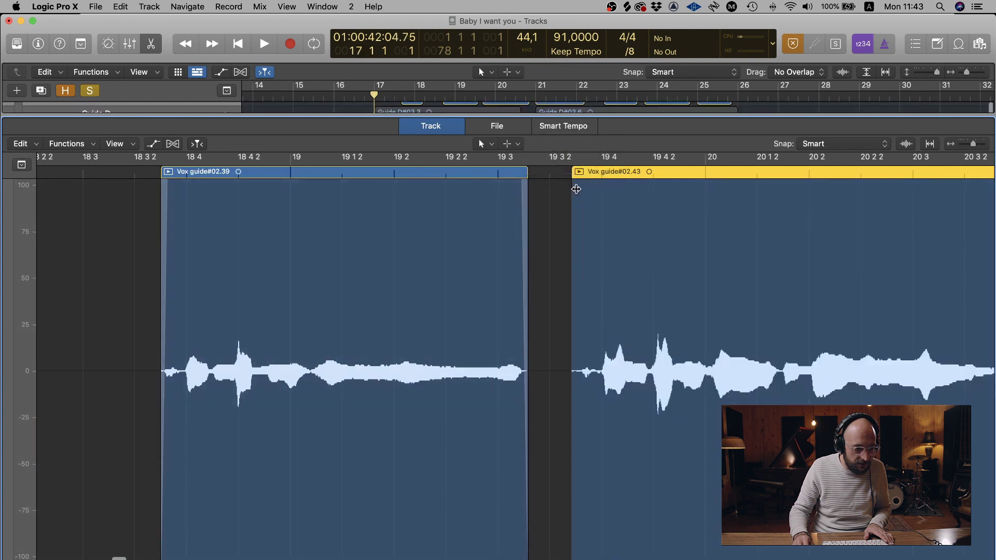
{"action": "scroll", "coordinate": [673, 269], "scroll_direction": "right", "scroll_amount": 12}
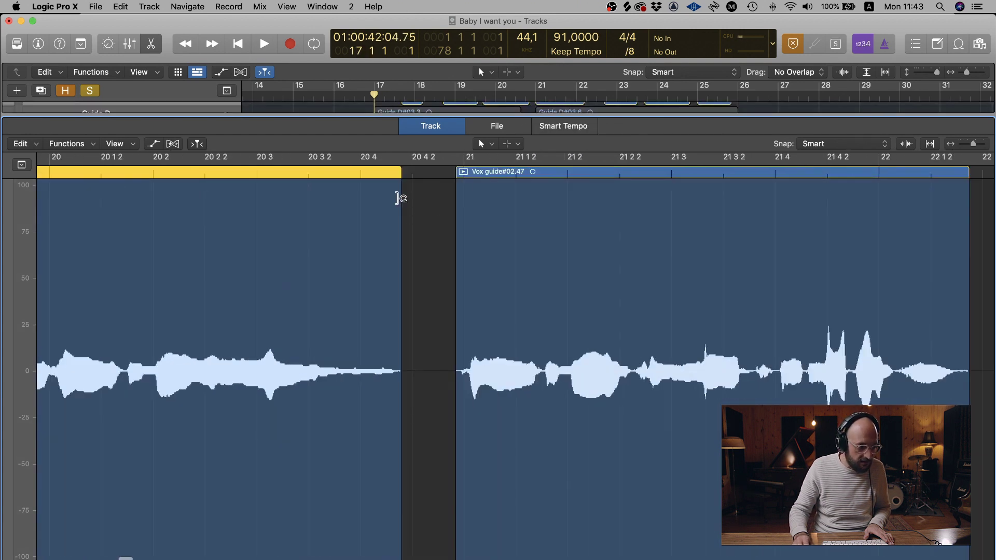
{"action": "left_click", "coordinate": [397, 185]}
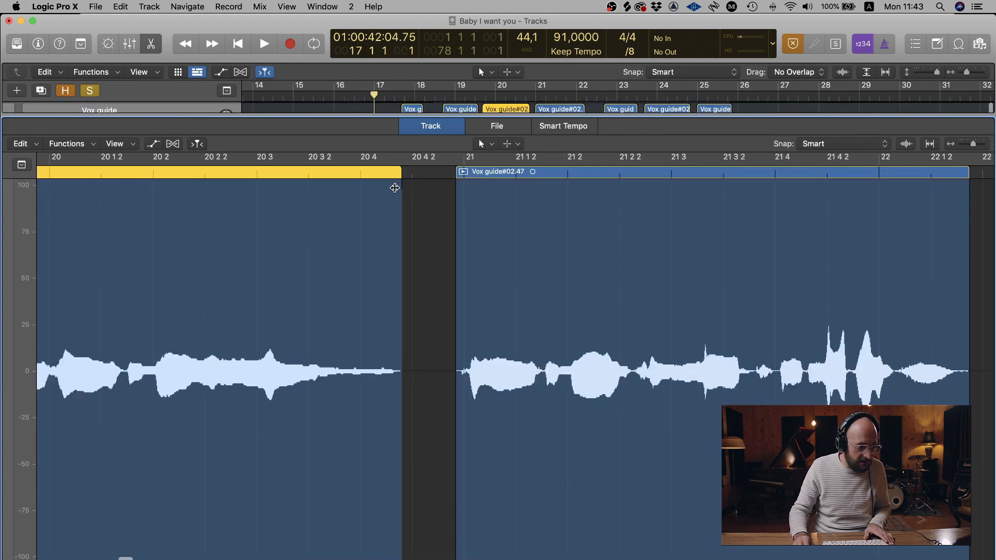
{"action": "left_click", "coordinate": [456, 188]}
{"action": "scroll", "coordinate": [689, 278], "scroll_direction": "right", "scroll_amount": 2}
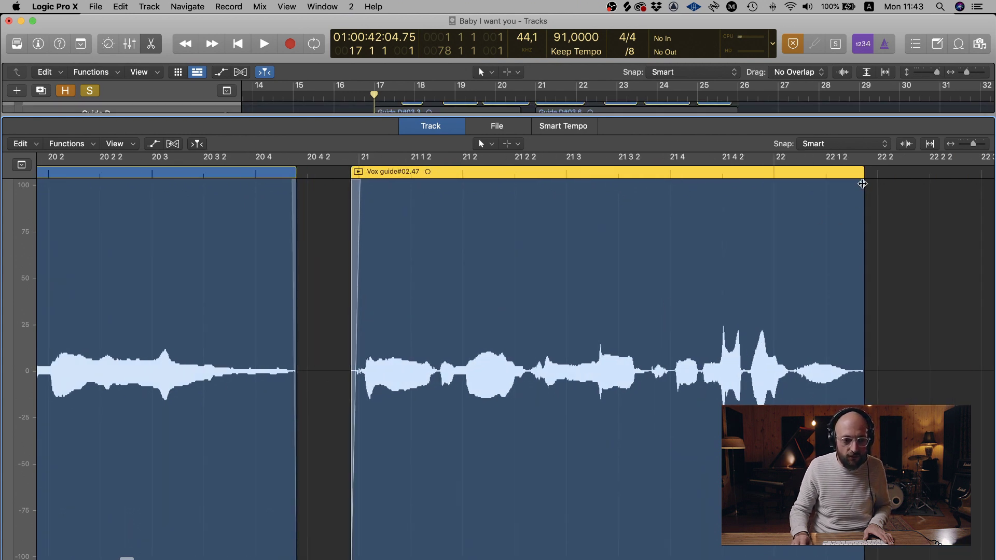
{"action": "key", "text": "super+Left"}
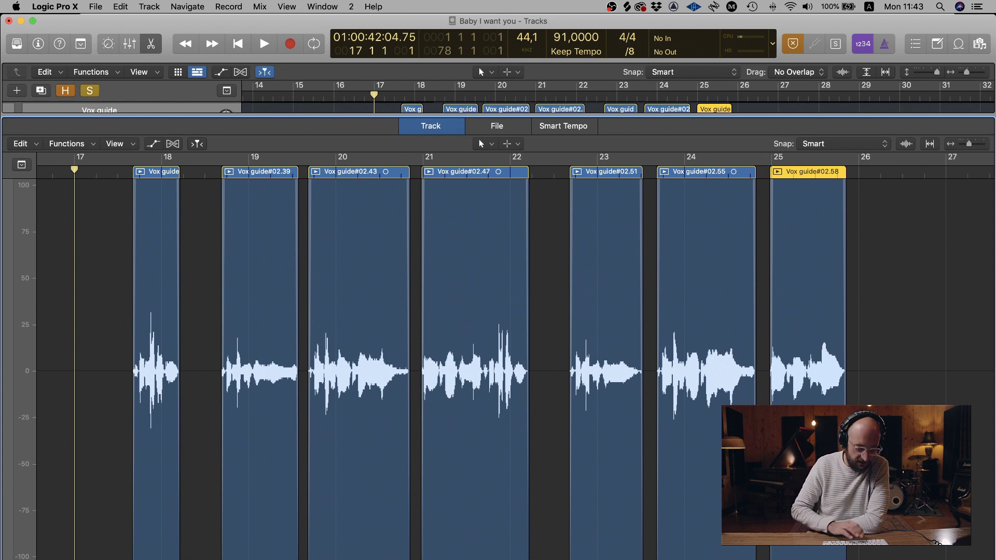
Return to the full track arrangement and play the manually edited Vox guide regions from bar 17 to the end
{"action": "key", "text": "x"}
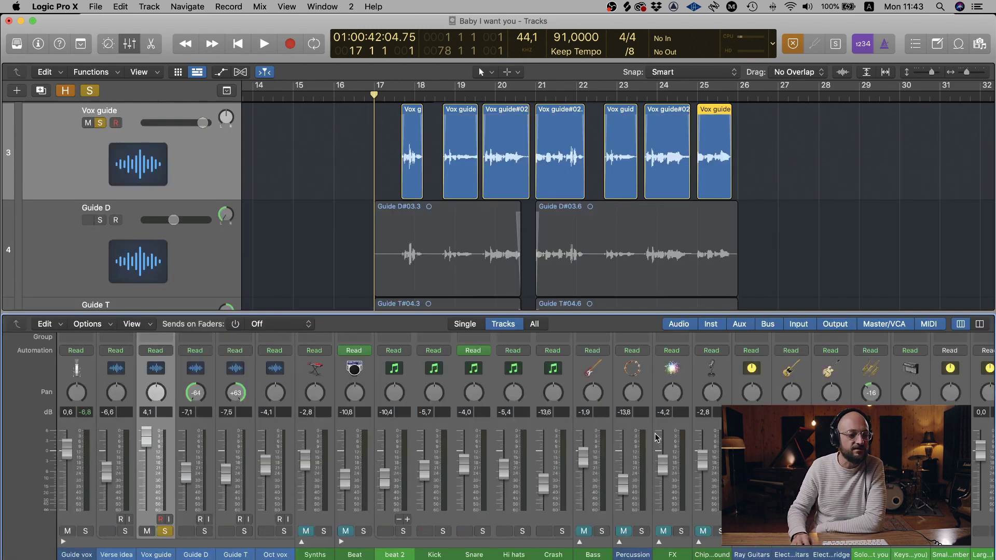
{"action": "left_click", "coordinate": [762, 196]}
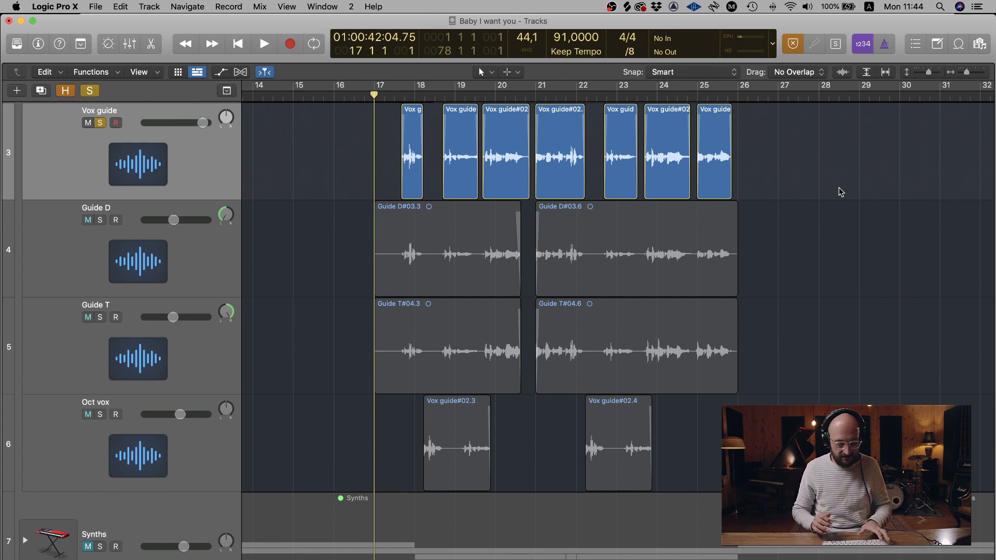
{"action": "key", "text": "space"}
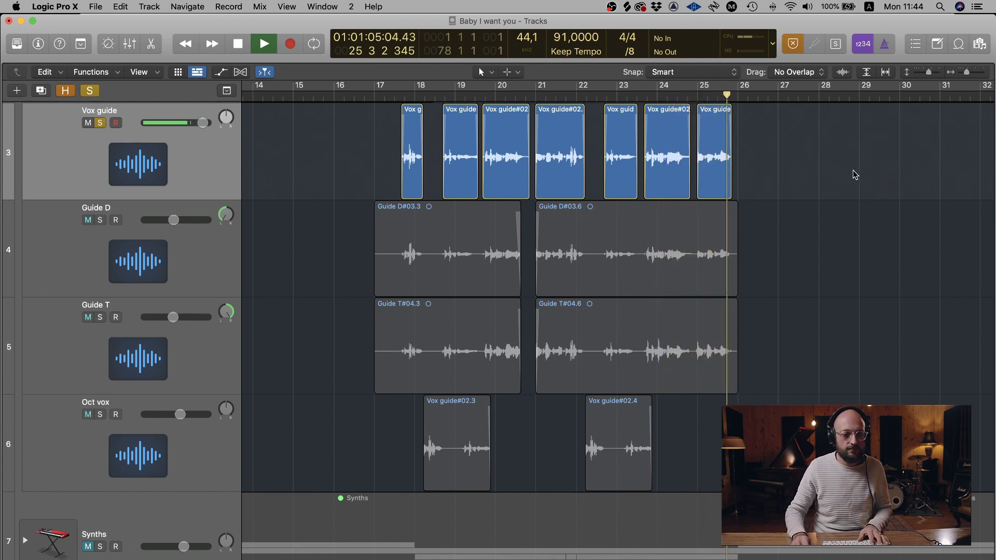
{"action": "key", "text": "space"}
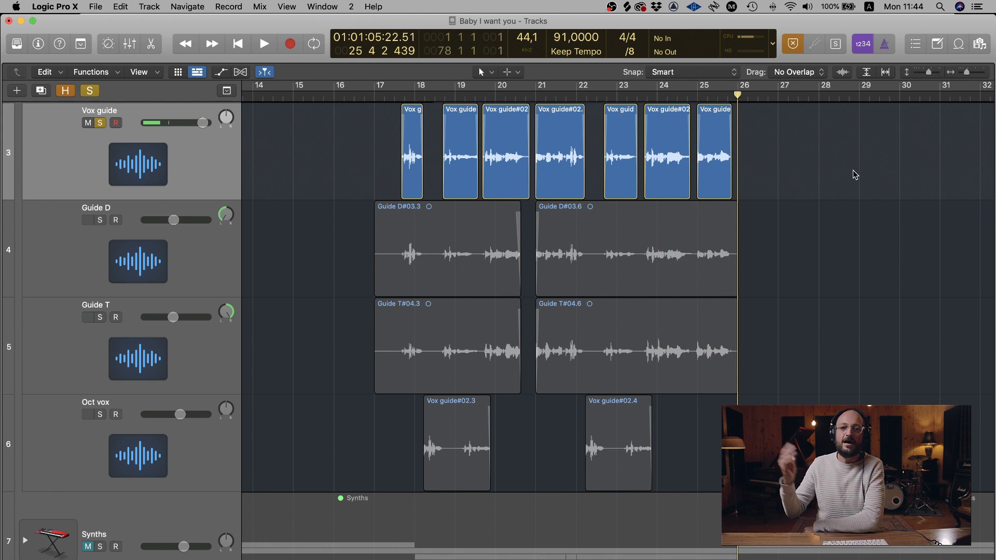